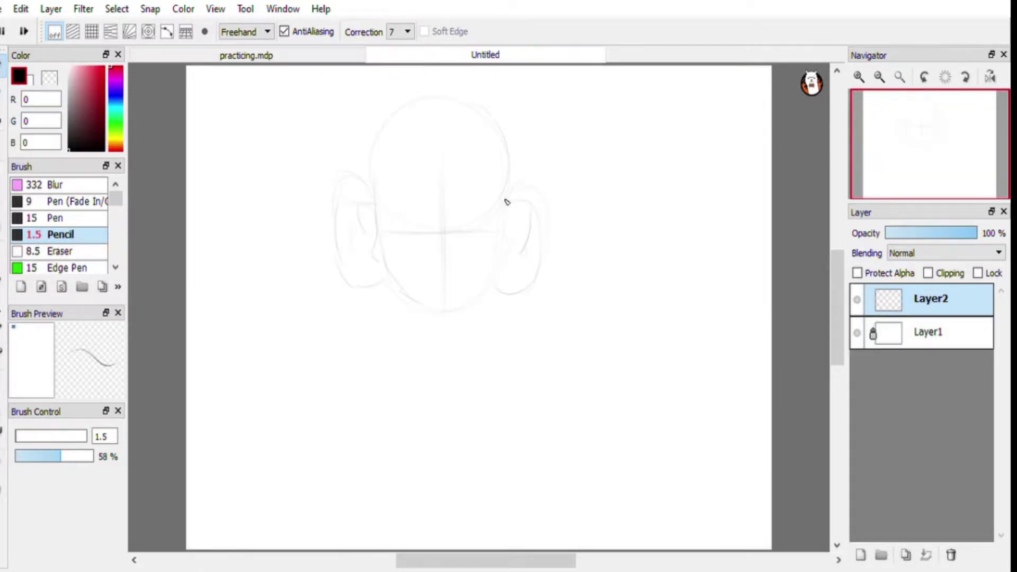
Write "BRB" beside the head sketch and pencil in a longer, pointed jaw and chin under the face
mouse_move(635, 316)
mouse_down()
mouse_move(651, 332)
mouse_move(657, 373)
mouse_up()
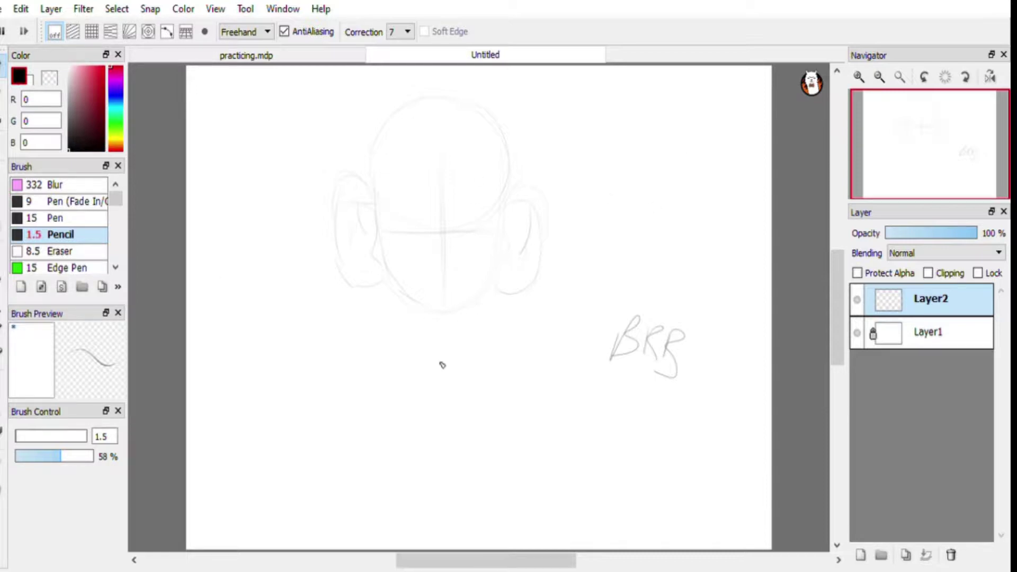
drag(401, 311, 450, 333)
drag(492, 299, 493, 253)
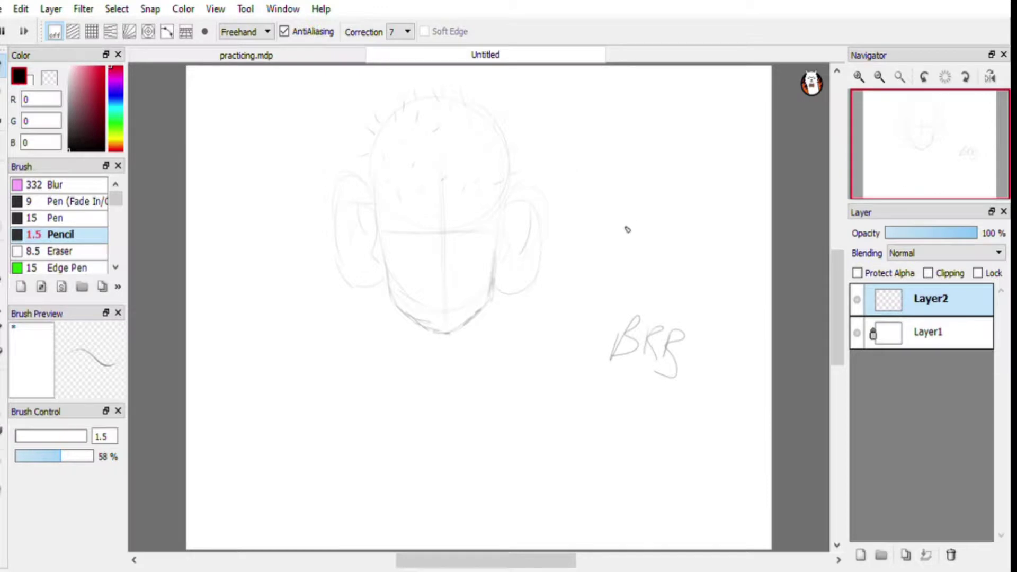
Replace the horizontal eye guideline with one slightly lower on the face and undo the trial eye
key(e)
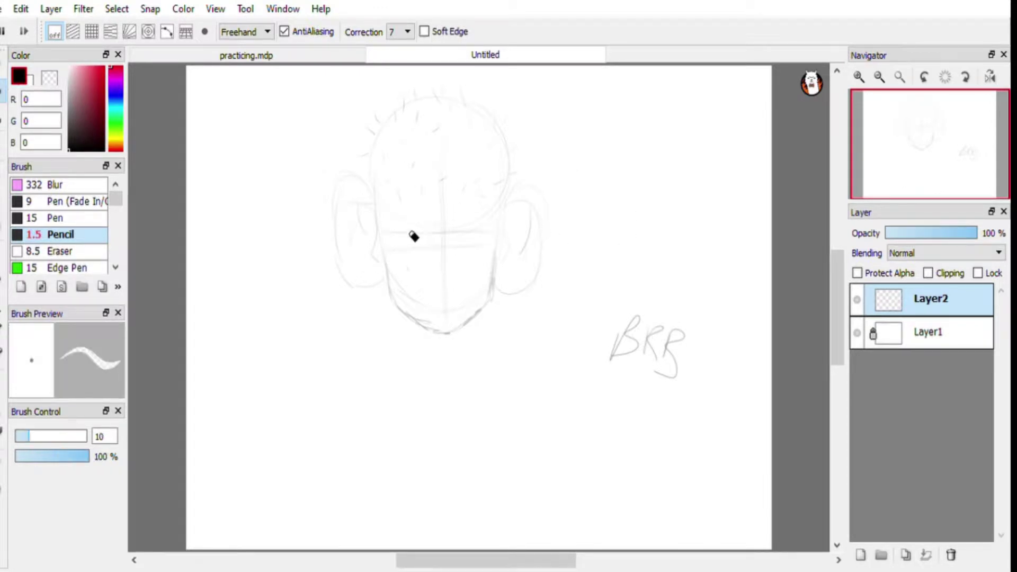
key(e)
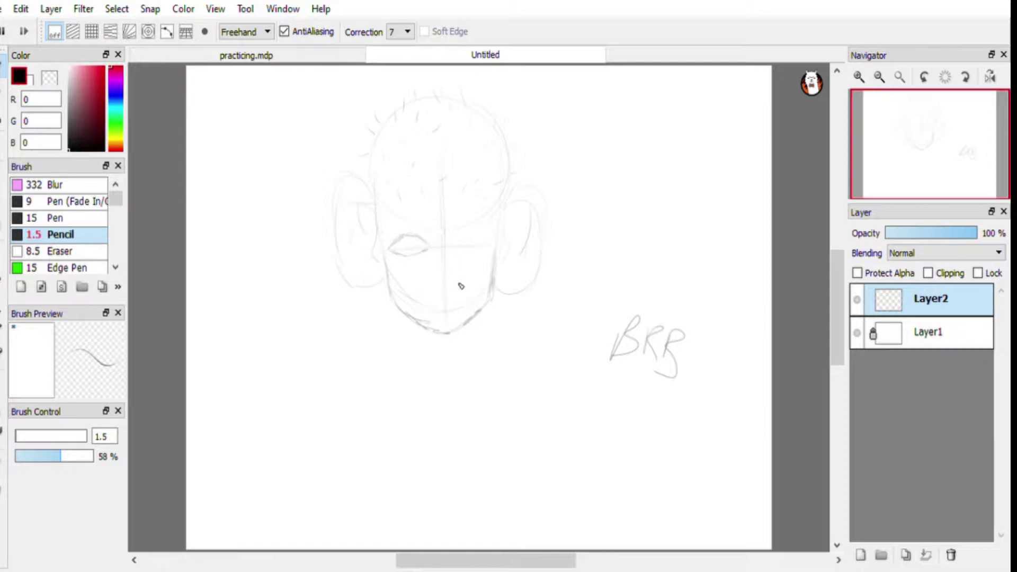
key(ctrl+z)
key(ctrl+z)
key(ctrl+z)
key(ctrl+z)
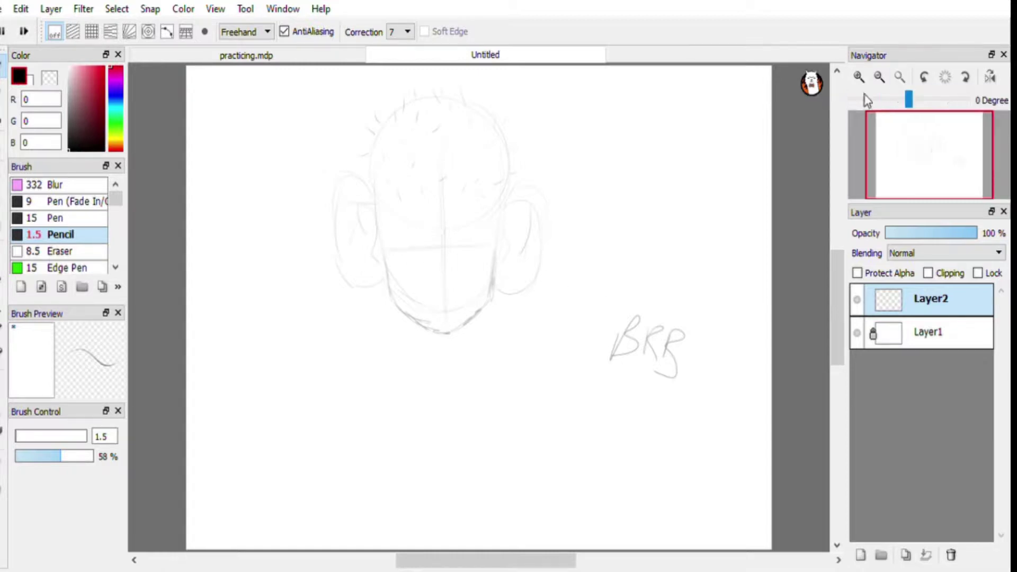
Sketch a wide mouth with a flat lower line and slanted sides on the lower face
click(860, 79)
click(860, 78)
scroll(514, 546, up, 3)
drag(515, 548, 573, 561)
drag(386, 387, 399, 426)
drag(389, 387, 407, 423)
drag(401, 426, 476, 431)
drag(450, 433, 516, 426)
drag(518, 424, 535, 385)
drag(517, 417, 528, 403)
drag(403, 427, 385, 389)
drag(380, 375, 434, 431)
drag(517, 420, 537, 372)
Sketch the left almond-shaped eye on the horizontal guideline, undoing the stray strokes
drag(432, 324, 405, 296)
drag(363, 333, 403, 296)
mouse_move(405, 297)
mouse_down()
mouse_move(446, 326)
mouse_move(357, 336)
mouse_move(435, 333)
mouse_move(524, 291)
mouse_up()
key(ctrl+z)
key(ctrl+z)
key(ctrl+z)
Sketch the matching right almond-shaped eye on the guideline, undoing and redrawing its lines as needed
drag(525, 295, 548, 318)
drag(483, 323, 522, 288)
mouse_move(525, 289)
mouse_down()
mouse_move(541, 313)
mouse_move(522, 301)
mouse_move(492, 317)
mouse_move(558, 321)
mouse_up()
click(3, 91)
click(3, 65)
key(ctrl+z)
key(ctrl+z)
key(ctrl+z)
key(ctrl+z)
mouse_move(487, 327)
mouse_down()
mouse_move(492, 337)
mouse_move(550, 324)
mouse_up()
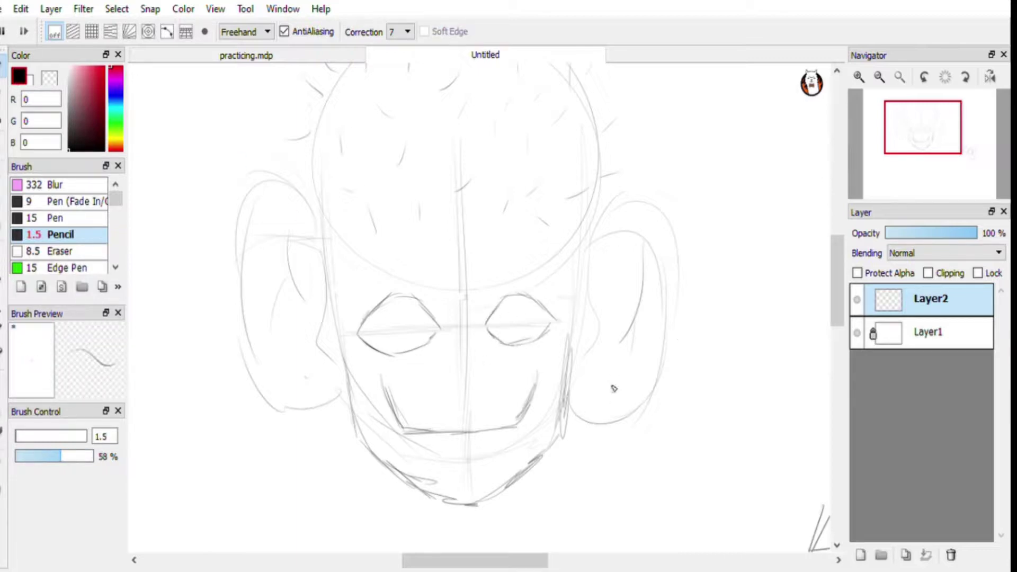
Sketch both sides of the neck below the jaw and a V-shaped neckline at its base
scroll(529, 175, down, 5)
drag(520, 143, 522, 217)
drag(402, 148, 400, 223)
drag(518, 142, 525, 217)
mouse_move(400, 226)
mouse_down()
mouse_move(442, 250)
mouse_move(512, 226)
mouse_move(490, 250)
mouse_up()
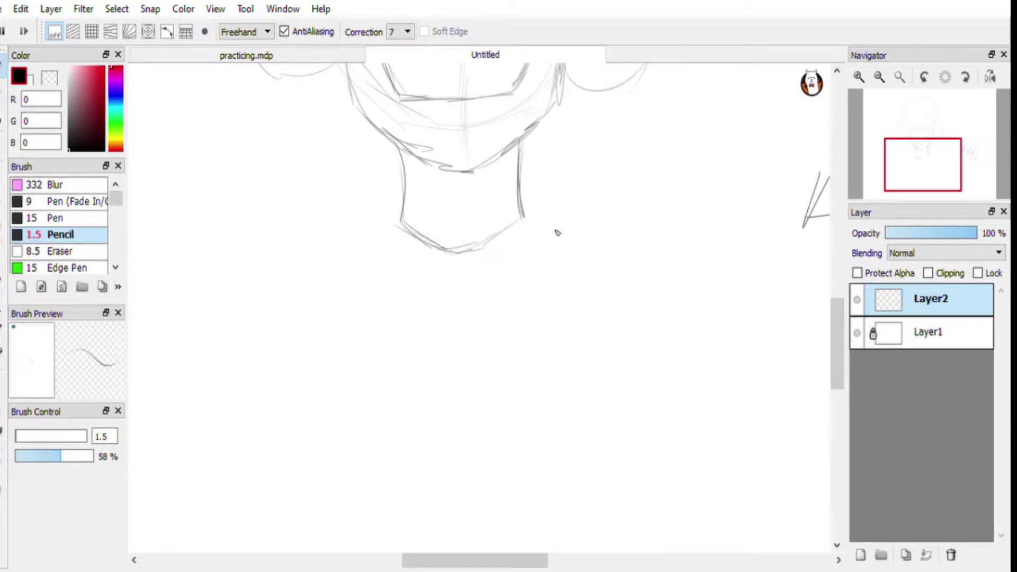
Sketch the shoulder contour and two long vertical lines running down from the neckline as the front panel
drag(399, 224, 324, 265)
drag(522, 222, 515, 423)
drag(401, 228, 401, 440)
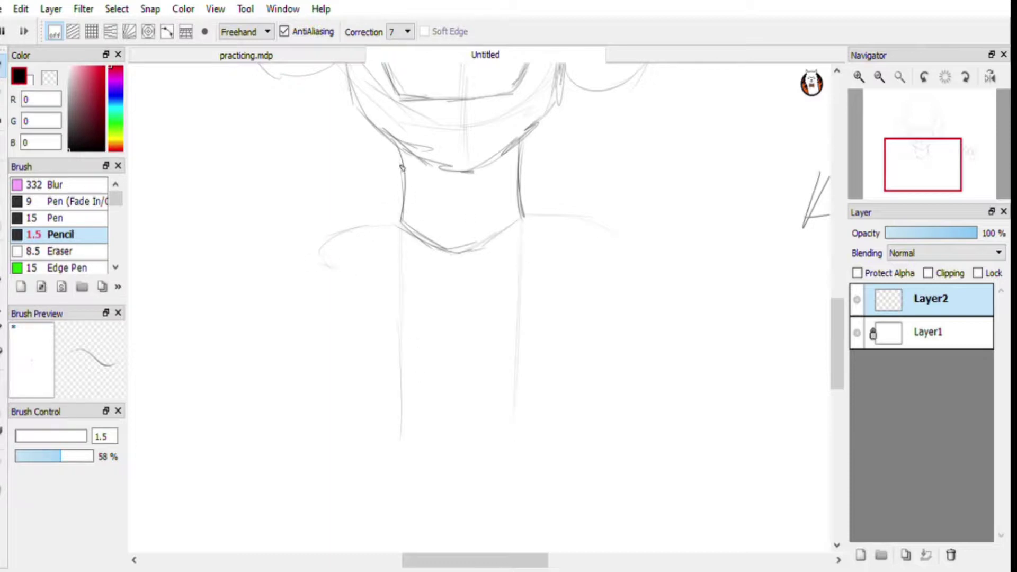
Sketch five stacked, rounded puffs down each side of the front panel, erasing the excess shoulder line
mouse_move(321, 254)
mouse_down()
mouse_move(539, 223)
mouse_move(541, 260)
mouse_up()
key(e)
drag(637, 229, 623, 257)
key(b)
mouse_move(318, 268)
mouse_down()
mouse_move(363, 308)
mouse_move(394, 304)
mouse_up()
drag(543, 301, 519, 340)
drag(393, 304, 415, 347)
drag(313, 342, 421, 384)
drag(604, 339, 521, 380)
drag(310, 374, 407, 429)
drag(617, 380, 486, 423)
Strengthen the vertical edges of the front panel and draw the bottom hem of the torso
drag(399, 251, 401, 423)
drag(521, 281, 504, 397)
drag(515, 405, 523, 315)
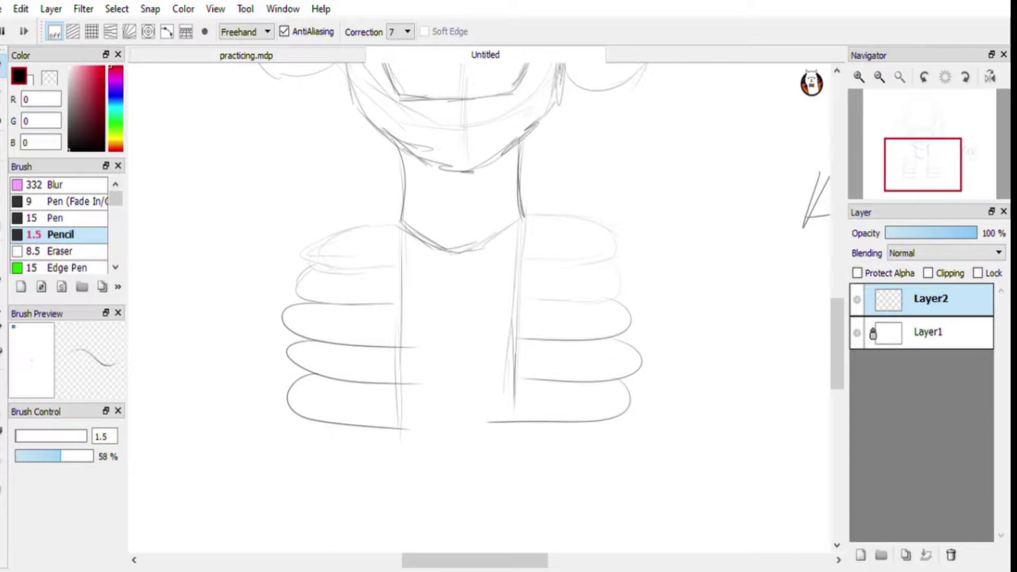
drag(382, 422, 536, 439)
Write a short signature above the right shoulder and add a small earring to each earlobe
drag(560, 213, 569, 215)
drag(561, 200, 609, 202)
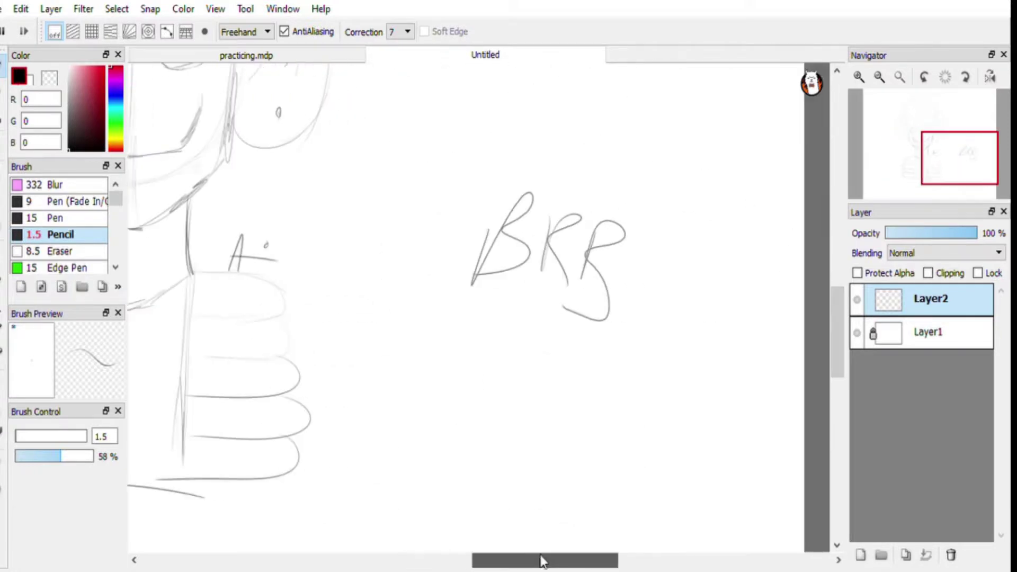
Erase the "BRB" lettering beside the sketched figure
drag(540, 558, 517, 558)
key(e)
mouse_move(742, 233)
mouse_down()
mouse_move(692, 228)
mouse_move(634, 243)
mouse_move(668, 291)
mouse_move(716, 316)
mouse_up()
drag(941, 162, 916, 148)
scroll(922, 161, down, 1)
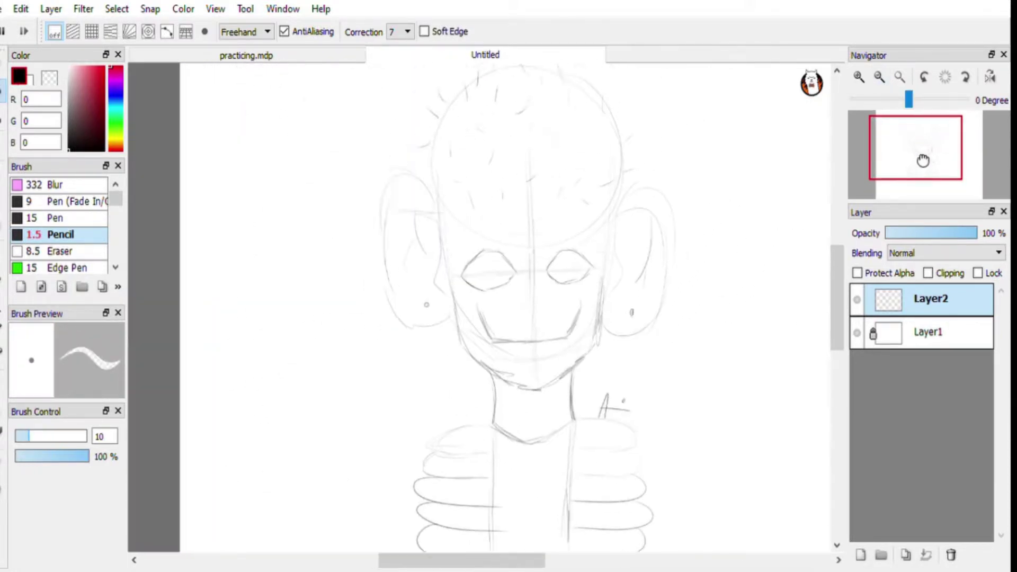
scroll(923, 161, down, 2)
Add Layer3 above the sketch, lower Layer2's opacity, and make Layer3 active for drawing
click(860, 554)
click(930, 332)
click(955, 237)
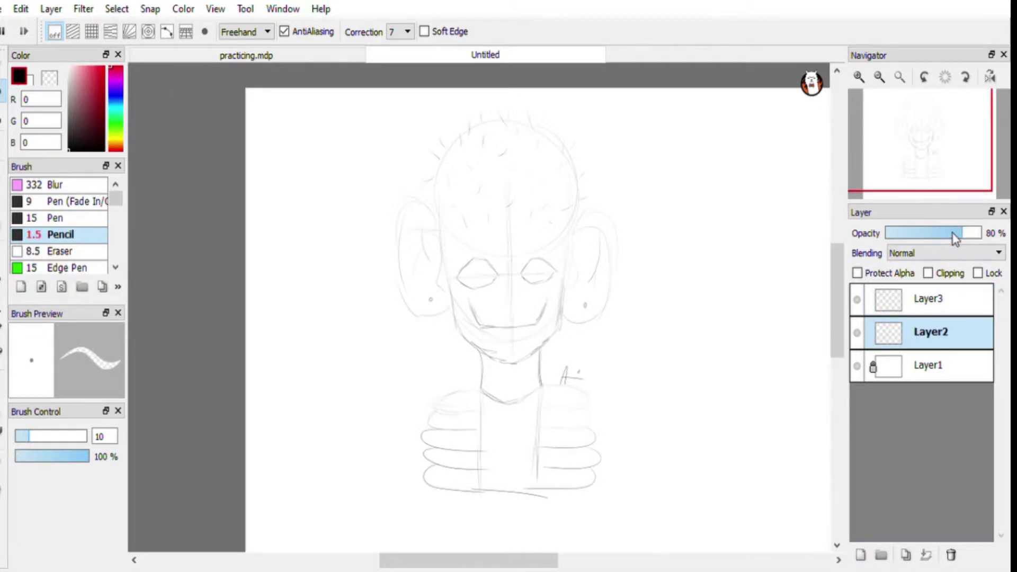
click(916, 297)
key(b)
drag(439, 253, 438, 192)
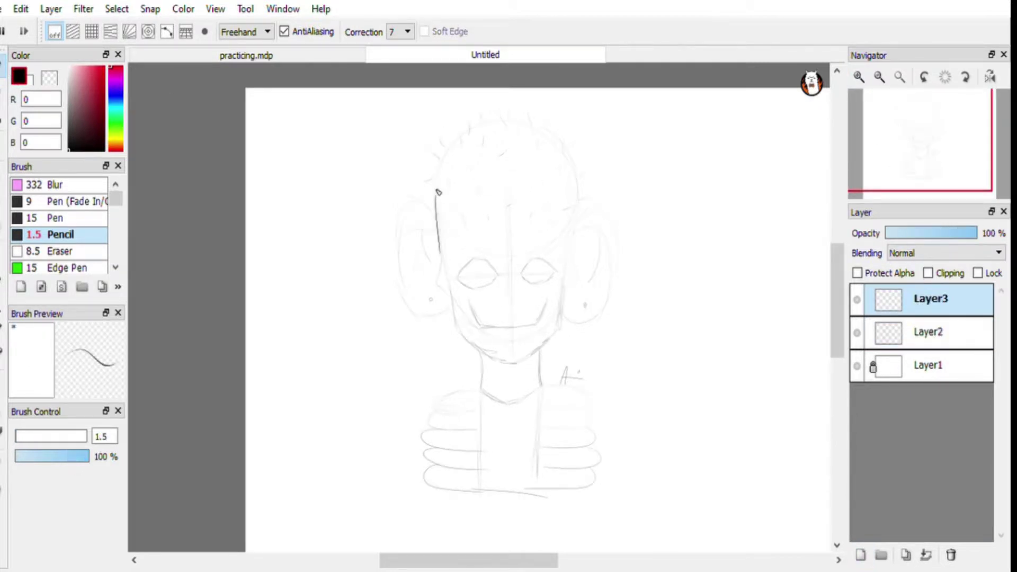
key(ctrl+z)
key(ctrl+z)
Ink the sides of the face, jaw and chin on Layer3 with the Pen (Fade In/Out) brush
click(85, 202)
drag(316, 188, 318, 274)
drag(330, 210, 310, 341)
drag(283, 167, 297, 318)
key(ctrl+z)
key(ctrl+z)
key(ctrl+z)
click(858, 77)
mouse_move(419, 151)
mouse_down()
mouse_move(435, 236)
mouse_move(484, 363)
mouse_up()
mouse_move(603, 152)
mouse_down()
mouse_move(583, 342)
mouse_move(558, 371)
mouse_up()
mouse_move(471, 360)
mouse_down()
mouse_move(505, 377)
mouse_move(560, 363)
mouse_up()
drag(572, 350, 528, 388)
Ink both sides of the neck, and trace the V-shaped neckline with the brush size reduced to 4
drag(480, 365, 475, 412)
drag(558, 364, 565, 410)
click(20, 436)
drag(475, 413, 519, 431)
drag(565, 410, 512, 433)
key(ctrl+z)
drag(565, 410, 511, 431)
drag(839, 342, 842, 378)
drag(475, 277, 484, 310)
drag(421, 308, 478, 344)
drag(409, 341, 480, 368)
drag(411, 367, 467, 390)
mouse_move(411, 392)
mouse_down()
mouse_move(408, 415)
mouse_move(489, 418)
mouse_up()
drag(474, 277, 481, 415)
drag(566, 276, 559, 344)
drag(614, 347, 559, 377)
drag(608, 378, 558, 411)
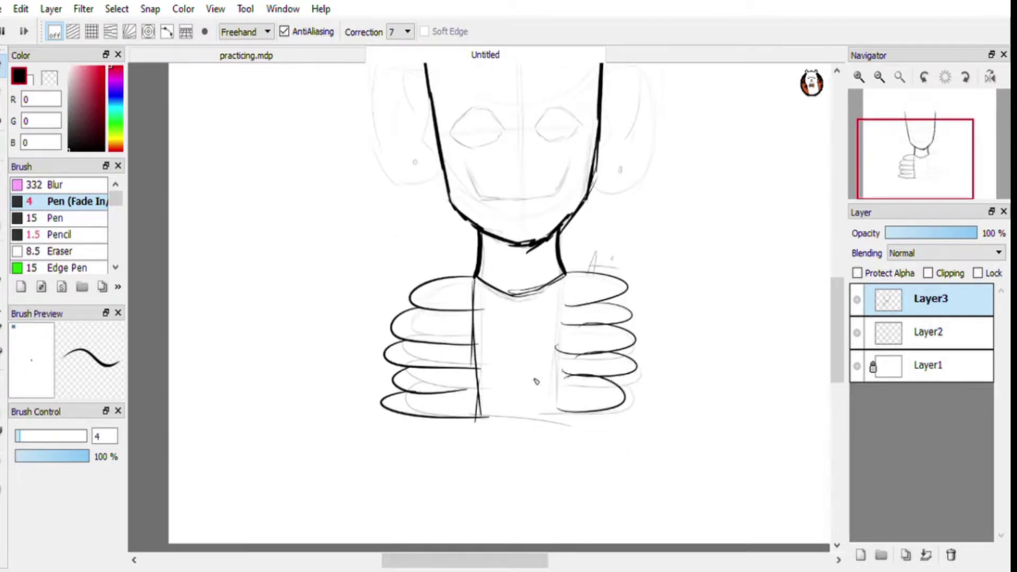
key(ctrl+z)
key(ctrl+z)
key(ctrl+z)
key(ctrl+z)
key(ctrl+z)
key(ctrl+z)
key(ctrl+z)
key(ctrl+z)
key(ctrl+z)
key(ctrl+z)
key(ctrl+z)
Ink the front panel's left edge and the stacked left puffs, and trace the signature above the shoulder
drag(475, 278, 477, 406)
mouse_move(564, 273)
mouse_down()
mouse_move(566, 414)
mouse_move(617, 269)
mouse_up()
drag(609, 253, 612, 258)
drag(474, 282, 469, 313)
drag(429, 305, 409, 321)
mouse_move(474, 315)
mouse_down()
mouse_move(440, 396)
mouse_move(477, 418)
mouse_up()
Ink the front panel's right edge, the stacked right puffs and the bottom hem of the torso
drag(566, 278, 612, 416)
key(ctrl+z)
key(ctrl+z)
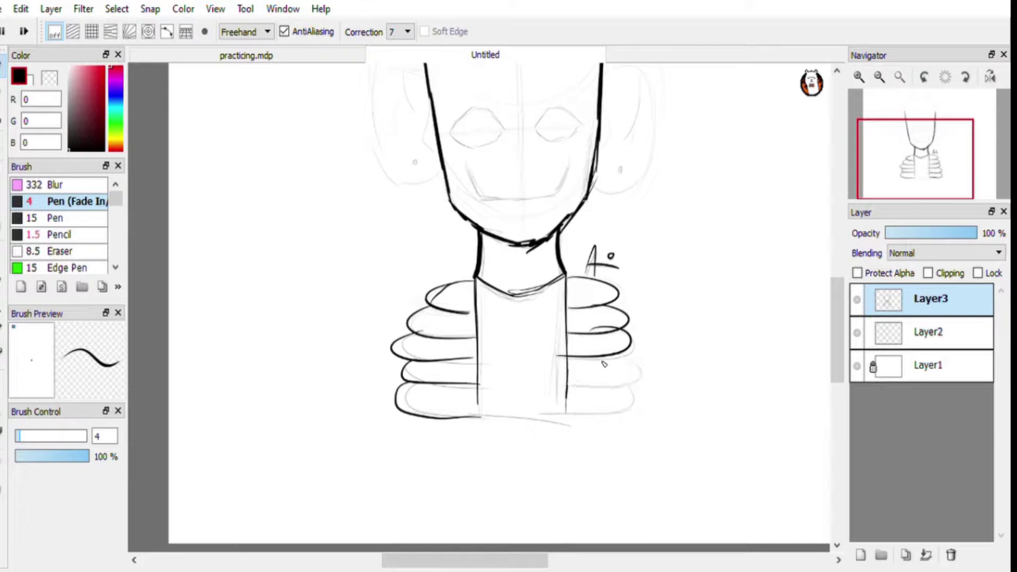
drag(623, 355, 566, 383)
drag(634, 387, 562, 415)
drag(471, 419, 555, 427)
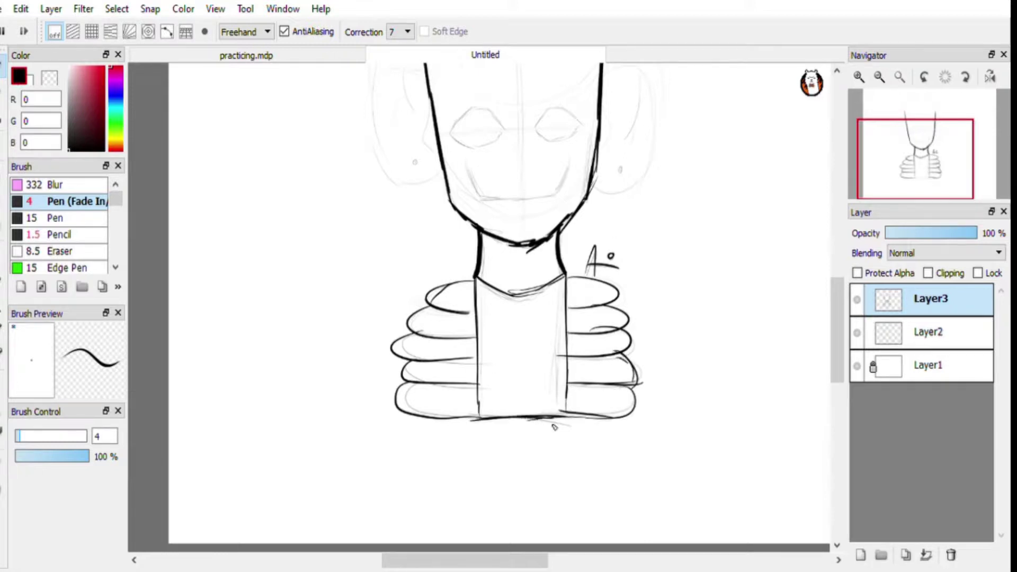
Ink the outline of the left ear, undoing rough strokes and erasing the excess line
drag(838, 360, 839, 333)
drag(423, 160, 370, 145)
mouse_move(407, 143)
mouse_down()
mouse_move(368, 182)
mouse_move(377, 267)
mouse_up()
drag(371, 233, 435, 290)
key(ctrl+z)
key(ctrl+z)
drag(365, 170, 388, 273)
key(e)
mouse_move(368, 224)
mouse_down()
mouse_move(443, 280)
mouse_move(388, 268)
mouse_move(416, 268)
mouse_up()
Ink the right earring and the outline of the right ear, cleaning up its outer edge with the eraser
key(b)
drag(619, 279, 619, 282)
drag(603, 170, 651, 250)
mouse_move(652, 239)
mouse_down()
mouse_move(591, 296)
mouse_move(617, 303)
mouse_up()
mouse_move(655, 232)
mouse_down()
mouse_move(614, 304)
mouse_move(636, 292)
mouse_move(622, 297)
mouse_up()
key(e)
mouse_move(655, 248)
mouse_down()
mouse_move(646, 289)
mouse_move(651, 267)
mouse_up()
click(2, 65)
mouse_move(620, 302)
mouse_down()
mouse_move(666, 250)
mouse_move(645, 283)
mouse_up()
click(3, 92)
drag(668, 247, 656, 275)
Ink the inner folds of both ears
key(b)
drag(603, 177, 655, 253)
mouse_move(366, 221)
mouse_down()
mouse_move(423, 186)
mouse_move(380, 164)
mouse_move(370, 232)
mouse_up()
key(ctrl+z)
drag(408, 168, 412, 233)
drag(405, 204, 393, 248)
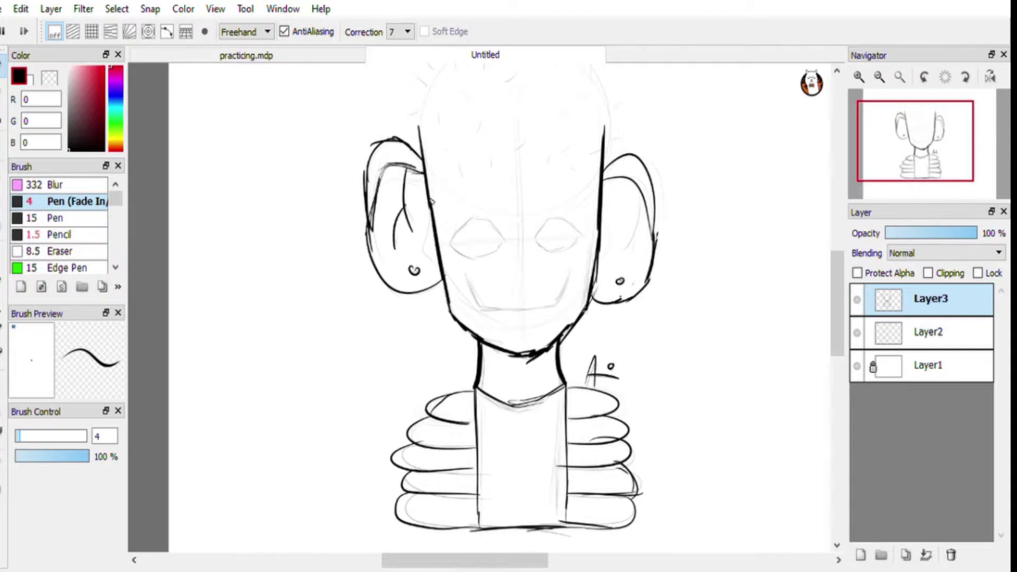
drag(641, 196, 633, 271)
drag(603, 209, 602, 254)
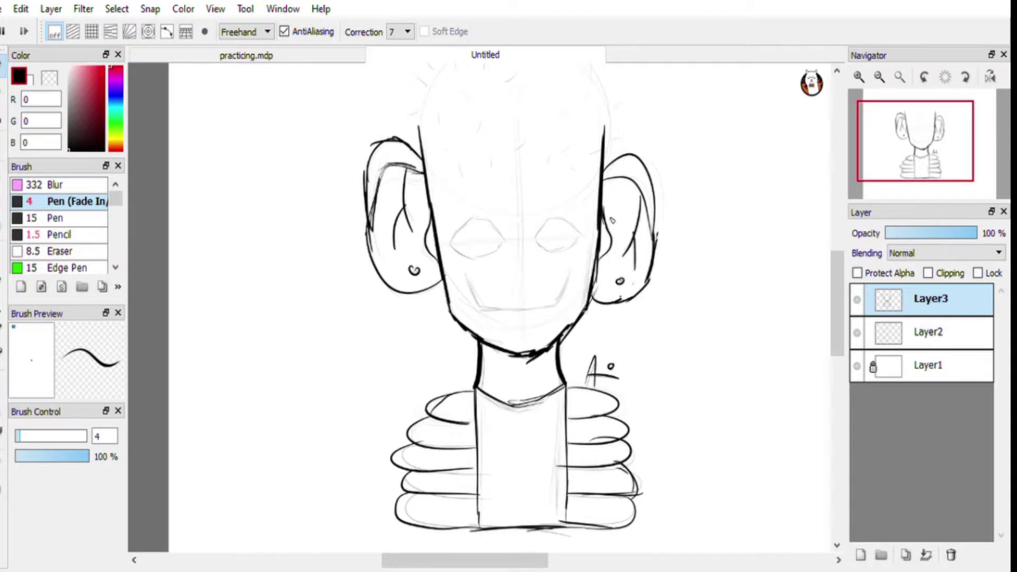
Try to ink the sides and lower curve of the mouth, undoing the strokes
drag(476, 304, 500, 307)
drag(573, 275, 547, 305)
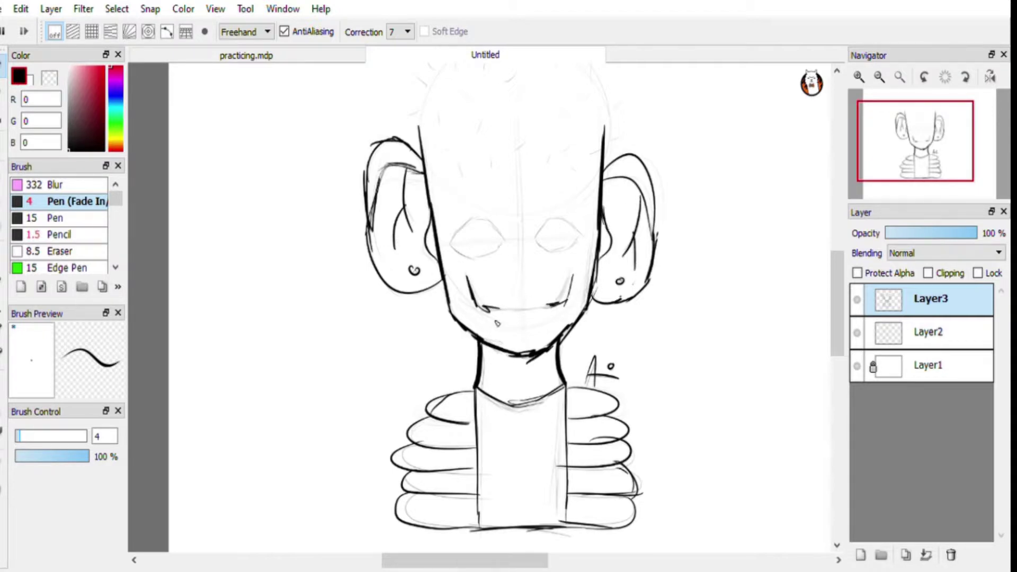
key(ctrl+z)
key(ctrl+z)
key(ctrl+z)
drag(466, 277, 481, 308)
drag(481, 309, 502, 309)
drag(568, 275, 541, 308)
drag(545, 308, 499, 309)
key(ctrl+z)
key(ctrl+z)
key(ctrl+z)
key(ctrl+z)
Ink the wide smiling mouth and the outlines of both eyes over the sketch, undoing a rough eye stroke
drag(463, 275, 482, 310)
mouse_move(568, 271)
mouse_down()
mouse_move(522, 313)
mouse_move(505, 314)
mouse_up()
mouse_move(504, 241)
mouse_down()
mouse_move(444, 243)
mouse_move(577, 235)
mouse_up()
drag(462, 253, 502, 242)
key(ctrl+z)
Lasso the inked left eye, reposition it with a transform and deselect, and finish the irises
click(2, 280)
mouse_move(441, 227)
mouse_down()
mouse_move(483, 257)
mouse_move(448, 232)
mouse_move(456, 210)
mouse_up()
key(ctrl+t)
mouse_move(488, 234)
mouse_down()
mouse_move(491, 226)
mouse_move(463, 237)
mouse_up()
click(748, 559)
key(ctrl+d)
click(2, 70)
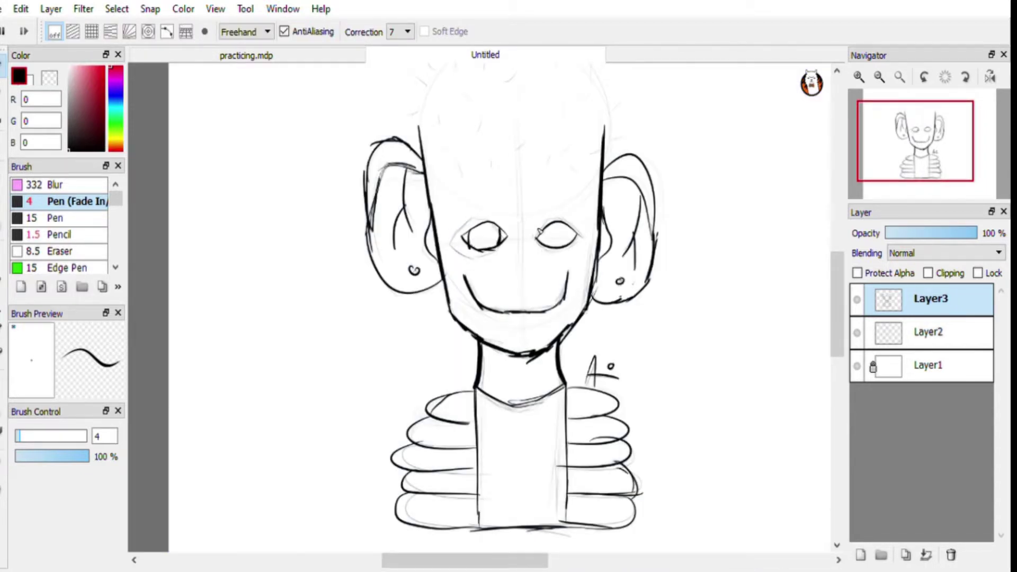
key(e)
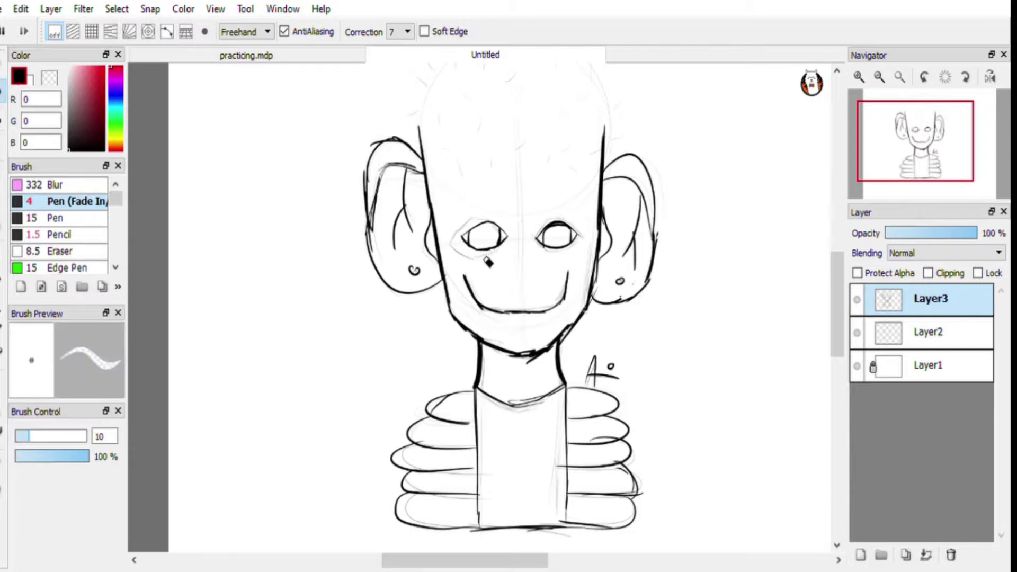
Choose orange (RGB 228, 159, 86) as the paint colour and set the fade-in pen to about 32 px
click(4, 66)
drag(833, 300, 833, 317)
click(115, 144)
mouse_move(100, 80)
mouse_down()
mouse_move(100, 90)
mouse_move(94, 69)
mouse_up()
drag(66, 436, 56, 437)
click(861, 554)
mouse_move(602, 354)
mouse_down()
mouse_move(622, 379)
mouse_move(629, 420)
mouse_move(605, 451)
mouse_up()
click(951, 555)
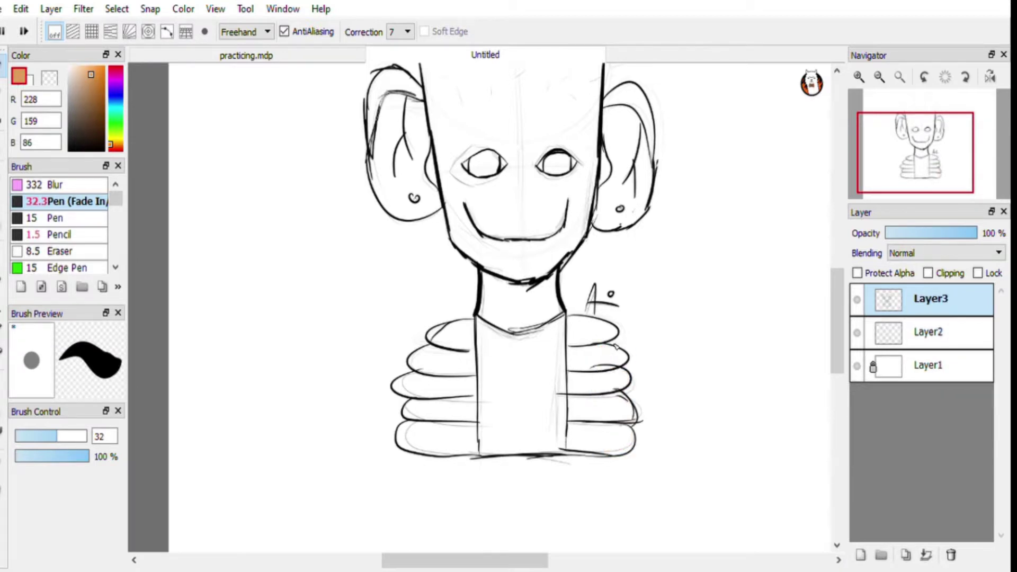
Add a new layer beneath the line art layer and start painting the upper right jacket puffs orange
click(861, 555)
drag(908, 302, 906, 339)
click(858, 367)
click(858, 367)
mouse_move(589, 333)
mouse_down()
mouse_move(592, 344)
mouse_move(578, 350)
mouse_up()
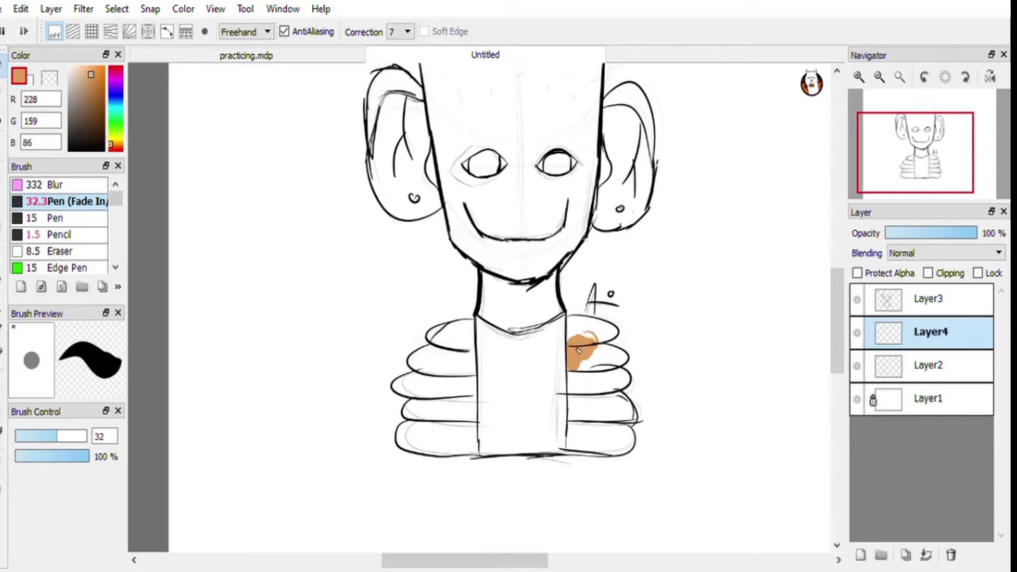
Fill the stacked puffs on both sides of the jacket with orange, using the plain Pen brush at about 18 px
click(57, 218)
drag(581, 394, 574, 391)
drag(74, 456, 92, 457)
mouse_move(573, 371)
mouse_down()
mouse_move(574, 408)
mouse_move(597, 424)
mouse_move(572, 447)
mouse_move(627, 445)
mouse_move(606, 440)
mouse_up()
click(42, 436)
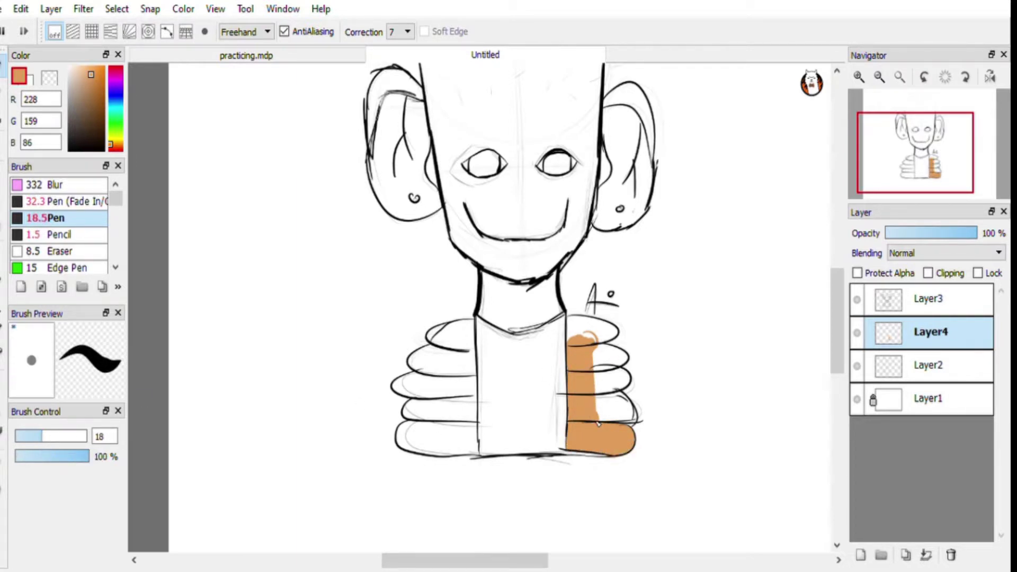
mouse_move(598, 341)
mouse_down()
mouse_move(614, 347)
mouse_move(624, 371)
mouse_move(609, 391)
mouse_move(633, 419)
mouse_move(601, 419)
mouse_move(614, 321)
mouse_move(577, 333)
mouse_up()
mouse_move(470, 405)
mouse_down()
mouse_move(474, 356)
mouse_move(403, 387)
mouse_move(413, 430)
mouse_move(426, 352)
mouse_move(445, 328)
mouse_move(470, 350)
mouse_move(424, 371)
mouse_move(474, 451)
mouse_move(416, 450)
mouse_move(414, 437)
mouse_move(452, 417)
mouse_move(450, 443)
mouse_up()
Ink the domed top of the head in black with a thin Pen, undoing and erasing rough strokes
drag(841, 350, 841, 327)
click(69, 150)
drag(39, 441, 18, 440)
drag(604, 163, 587, 102)
mouse_move(594, 113)
mouse_down()
mouse_move(576, 91)
mouse_move(490, 80)
mouse_up()
mouse_move(418, 160)
mouse_down()
mouse_move(481, 81)
mouse_move(495, 79)
mouse_move(470, 93)
mouse_move(496, 78)
mouse_up()
key(ctrl+z)
mouse_move(426, 154)
mouse_down()
mouse_move(460, 97)
mouse_move(427, 152)
mouse_up()
click(2, 91)
click(2, 65)
mouse_move(454, 106)
mouse_down()
mouse_move(425, 145)
mouse_move(463, 100)
mouse_move(564, 93)
mouse_up()
Redraw the left and right curves of the head's dome with the Pen at 5 px and erase the excess line
click(21, 437)
key(ctrl+z)
key(ctrl+z)
drag(420, 163, 439, 113)
mouse_move(603, 169)
mouse_down()
mouse_move(486, 81)
mouse_move(596, 126)
mouse_move(521, 73)
mouse_up()
key(ctrl+z)
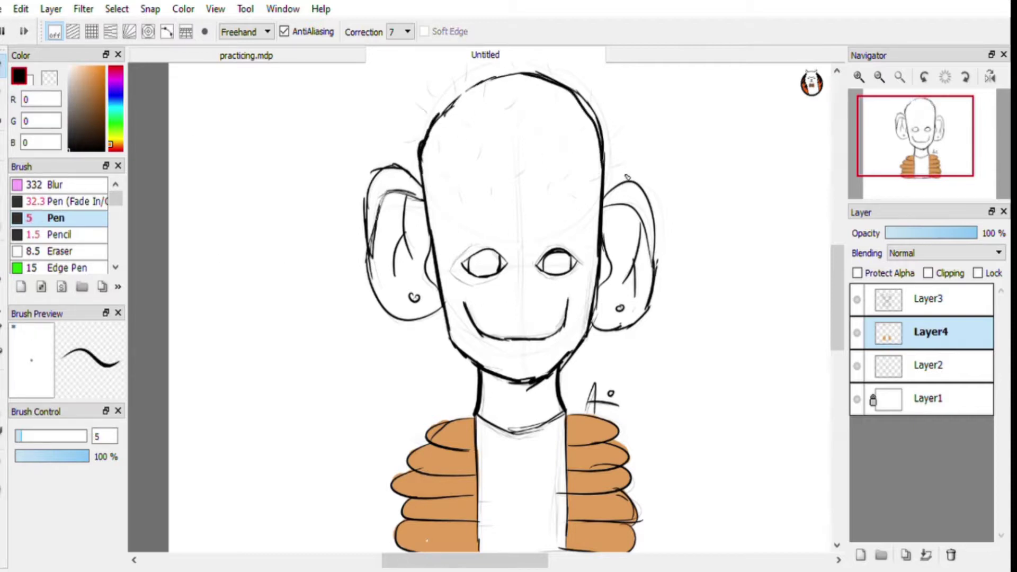
key(ctrl+z)
mouse_move(603, 173)
mouse_down()
mouse_move(582, 104)
mouse_move(561, 91)
mouse_move(599, 146)
mouse_move(565, 91)
mouse_up()
click(2, 91)
drag(607, 145, 555, 82)
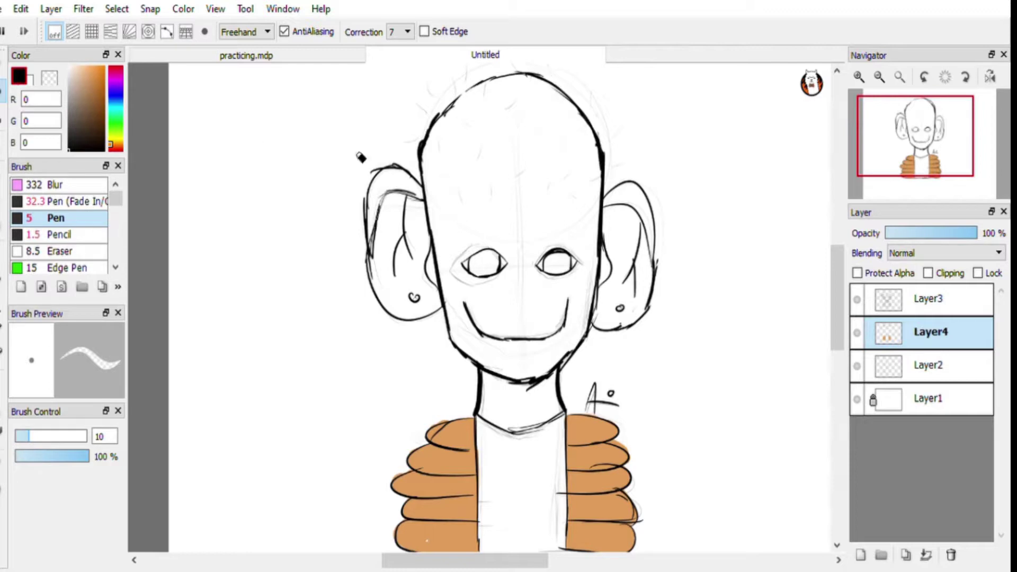
Ink short hair strands across the forehead and crown and along the outside of the head's outline
key(e)
mouse_move(457, 78)
mouse_down()
mouse_move(422, 161)
mouse_move(519, 77)
mouse_up()
drag(454, 178, 461, 198)
drag(490, 175, 489, 194)
drag(481, 138, 475, 158)
drag(518, 98, 503, 107)
drag(523, 117, 520, 135)
drag(565, 132, 543, 194)
drag(597, 176, 587, 179)
drag(582, 109, 583, 87)
drag(599, 82, 600, 95)
drag(550, 64, 552, 80)
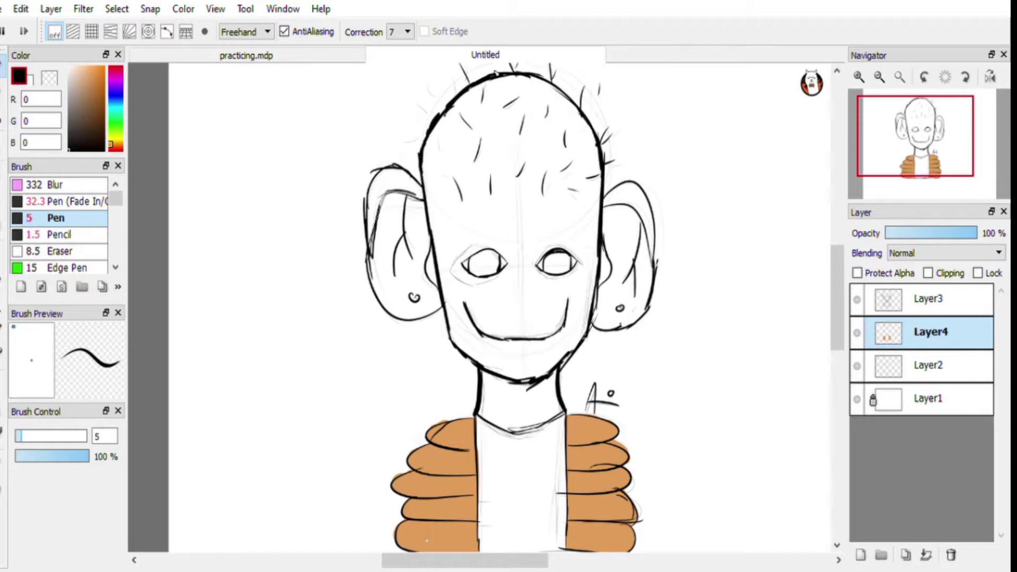
drag(429, 126, 426, 103)
drag(423, 134, 407, 137)
drag(422, 184, 410, 161)
drag(605, 189, 613, 173)
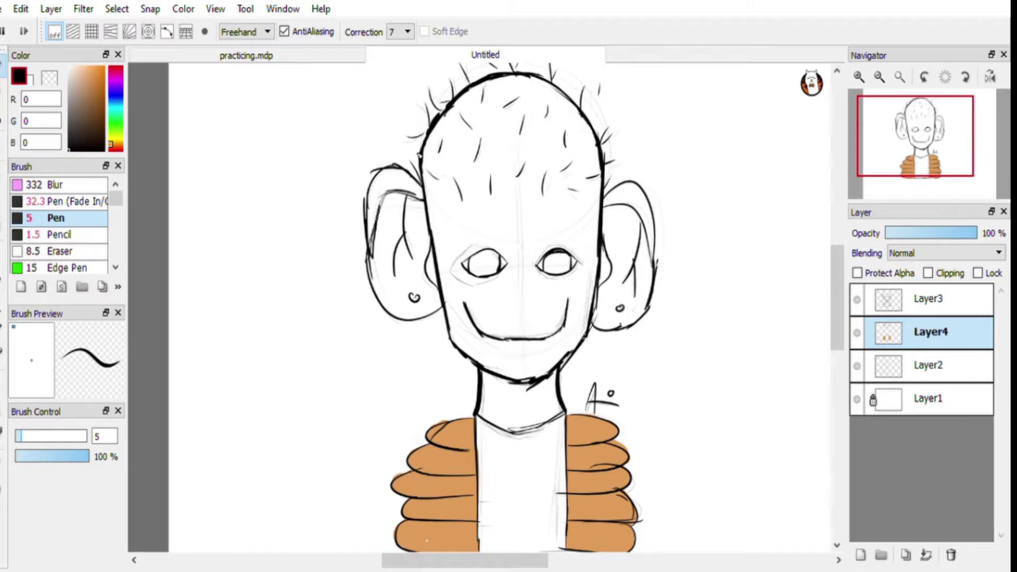
Hide the rough sketch layer, Layer2
mouse_move(835, 296)
mouse_down()
mouse_move(832, 312)
mouse_move(834, 300)
mouse_up()
click(857, 366)
drag(836, 336, 833, 355)
Shade the lower edges and sides of the jacket puffs in darker brown (RGB 184, 116, 44) with the Pen at 7.5 px
click(2, 460)
click(434, 394)
click(96, 90)
click(3, 65)
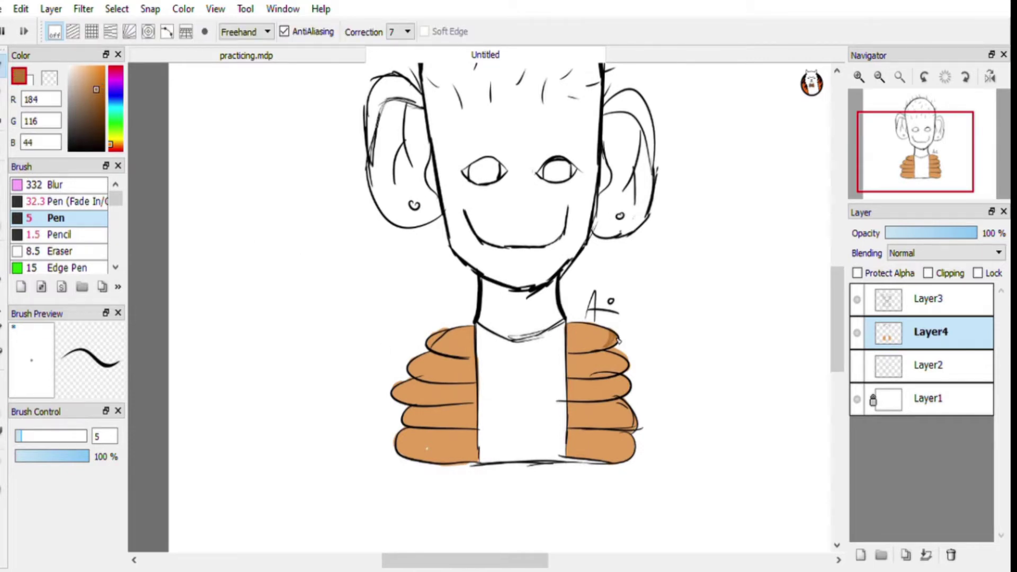
click(25, 435)
drag(589, 348, 613, 334)
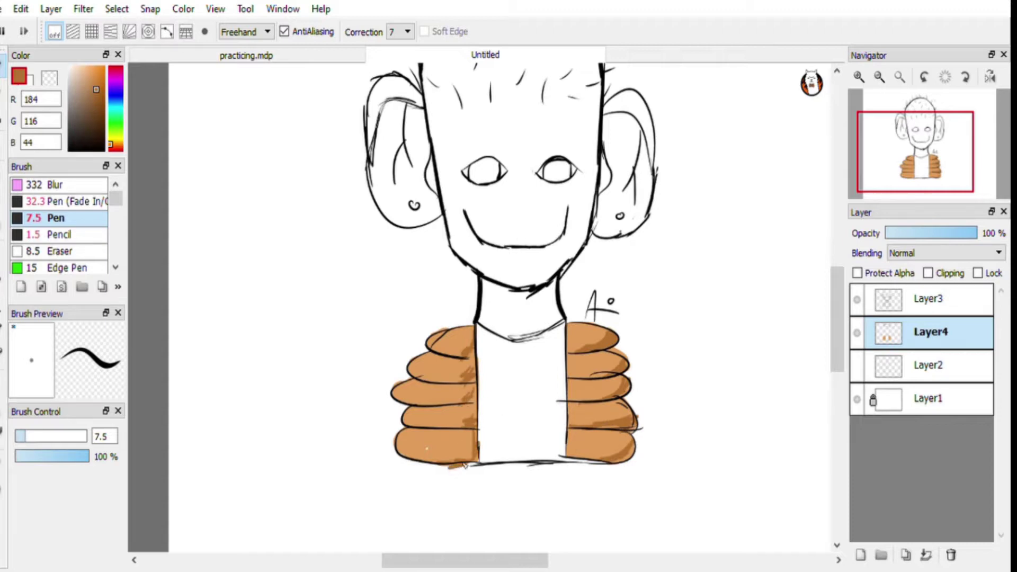
Save the drawing as alien oc.mdp
scroll(811, 312, up, 4)
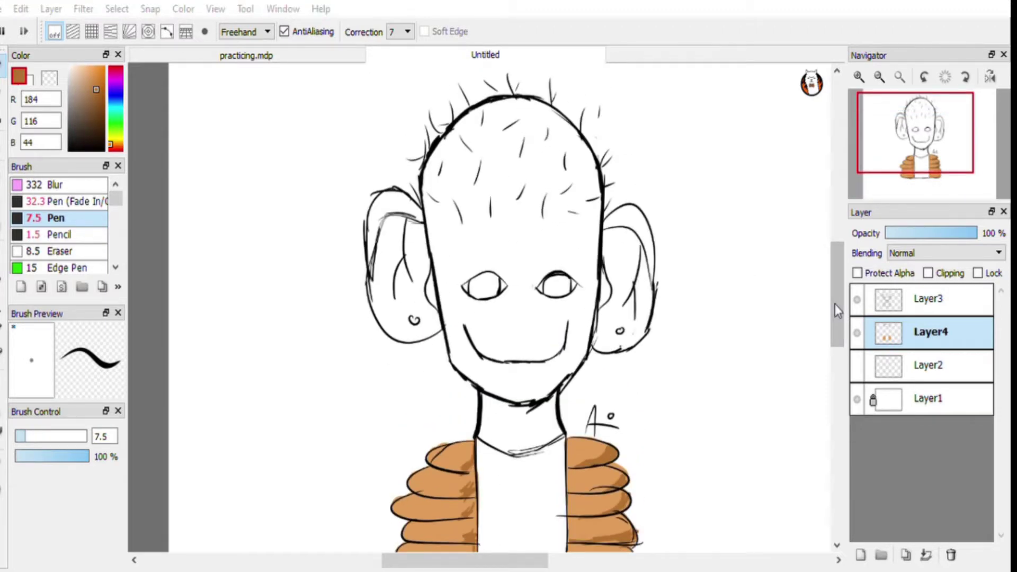
key(Return)
Paint the jacket's front panel dark blue (RGB 40, 21, 117) on a new layer beneath the orange layer, with the Pen at about 40 px
drag(837, 286, 837, 313)
click(115, 92)
click(99, 112)
click(860, 555)
drag(559, 343, 558, 448)
click(63, 436)
drag(940, 332, 940, 366)
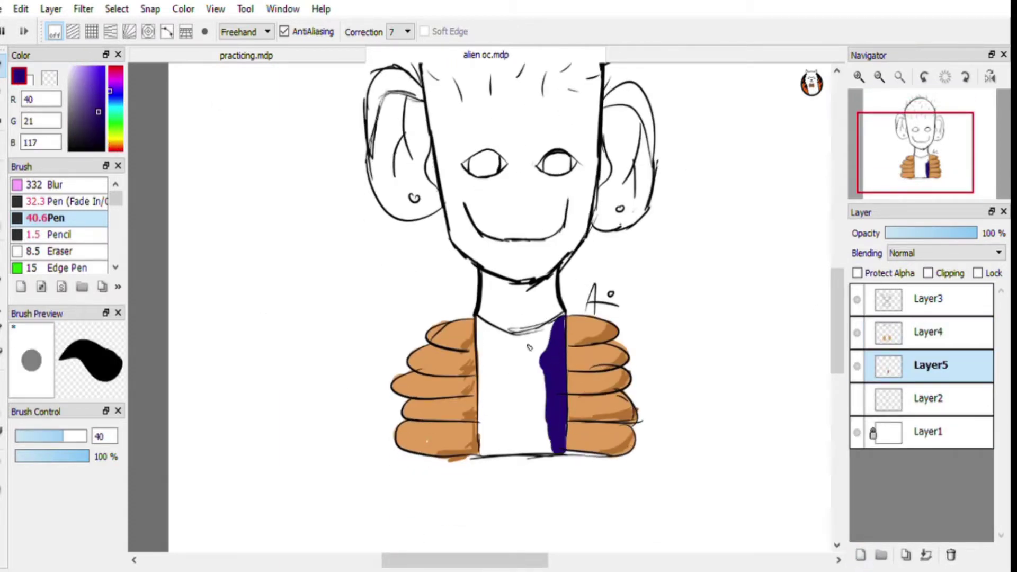
key(ctrl+z)
drag(483, 329, 483, 417)
mouse_move(540, 447)
mouse_down()
mouse_move(492, 448)
mouse_move(520, 420)
mouse_move(484, 366)
mouse_move(552, 332)
mouse_up()
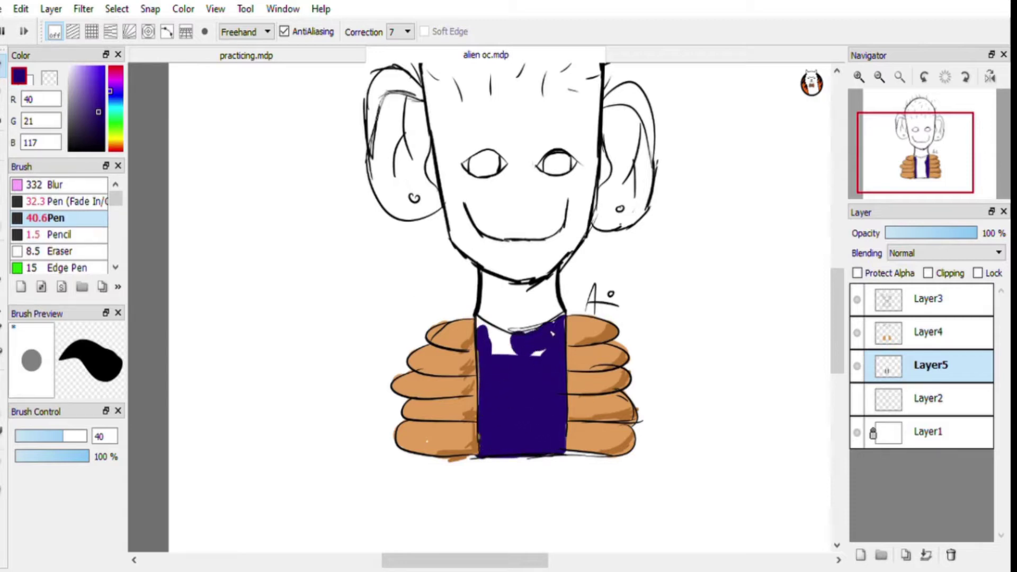
Airbrush light grey (RGB 206, 206, 206) onto the lower part of the front panel with the 100 px AirBrush, undoing the first pass
click(72, 80)
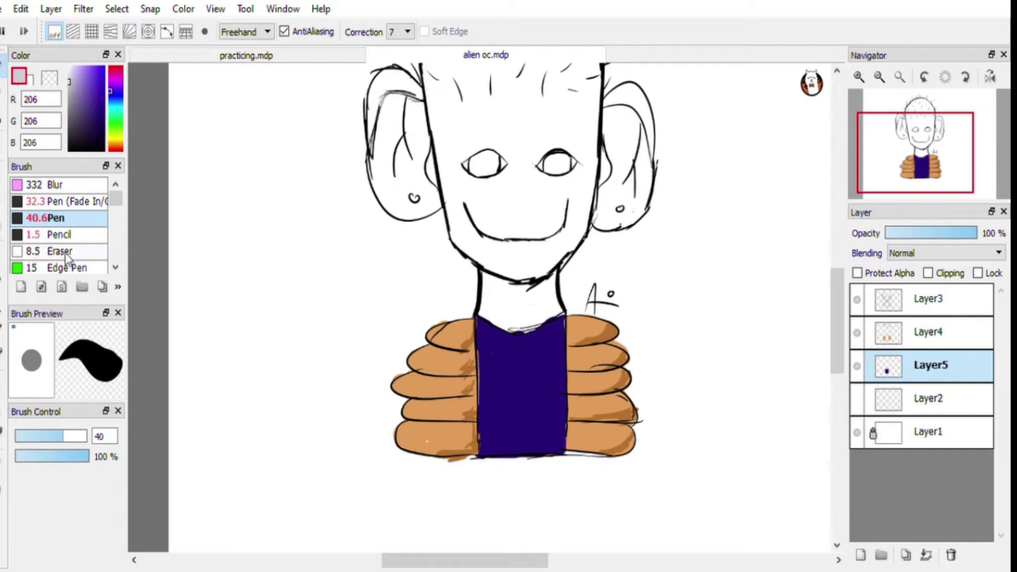
click(90, 235)
scroll(118, 205, down, 2)
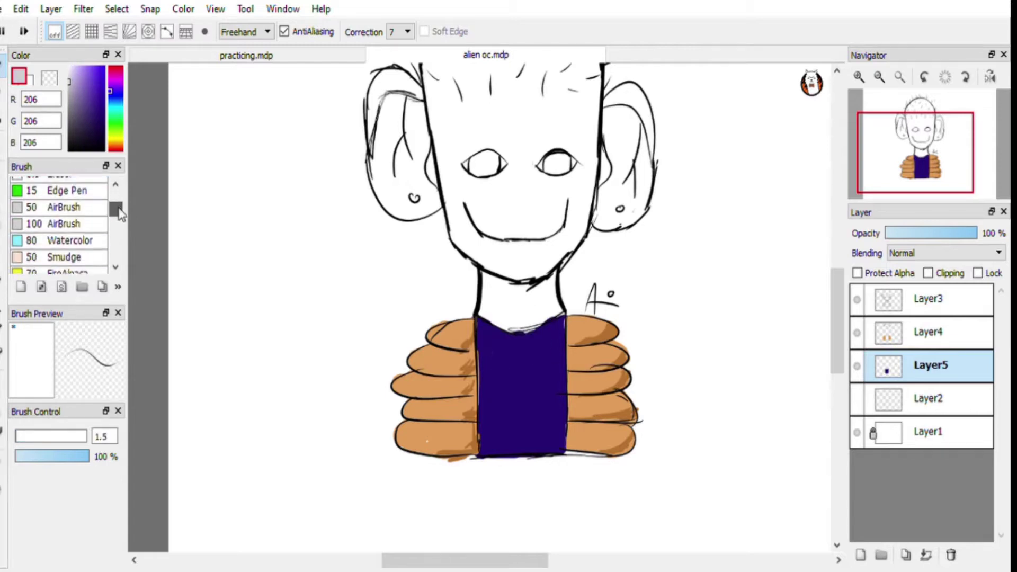
click(58, 194)
mouse_move(487, 328)
mouse_down()
mouse_move(502, 371)
mouse_move(521, 354)
mouse_move(483, 359)
mouse_up()
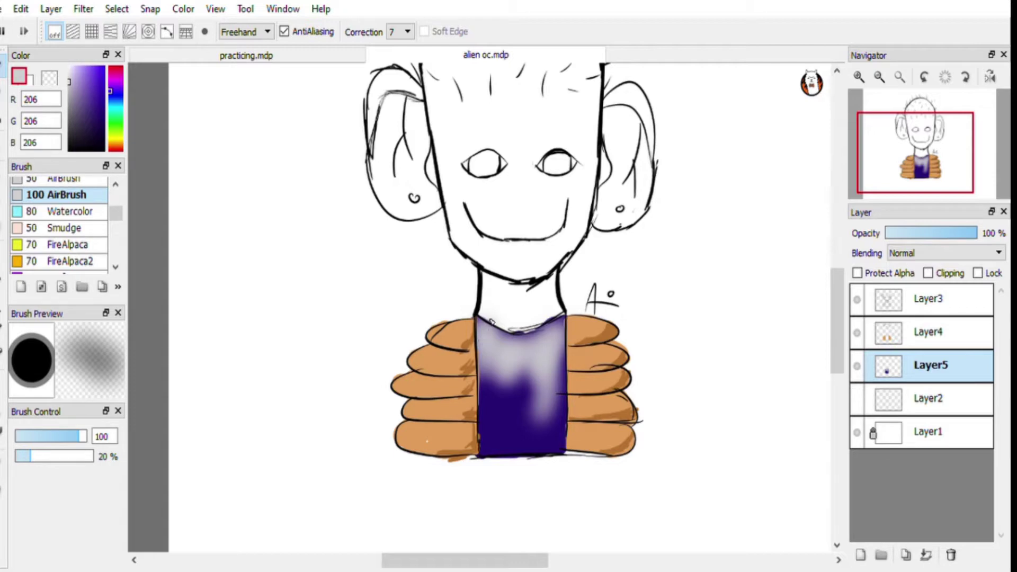
key(ctrl+z)
mouse_move(554, 405)
mouse_down()
mouse_move(551, 434)
mouse_move(531, 432)
mouse_move(553, 446)
mouse_up()
Blend sampled panel colours, a pale tint and bright blue into the front panel with the AirBrush
alt+click(553, 447)
drag(489, 391, 498, 323)
drag(556, 365, 521, 341)
alt+click(530, 409)
click(69, 72)
mouse_move(488, 405)
mouse_down()
mouse_move(512, 394)
mouse_move(551, 424)
mouse_up()
click(105, 77)
drag(498, 389, 535, 427)
Airbrush black across the upper part of the front panel and erase the overspray along the neckline
click(69, 151)
mouse_move(487, 319)
mouse_down()
mouse_move(484, 328)
mouse_move(558, 360)
mouse_up()
click(3, 115)
drag(480, 305, 501, 317)
click(3, 91)
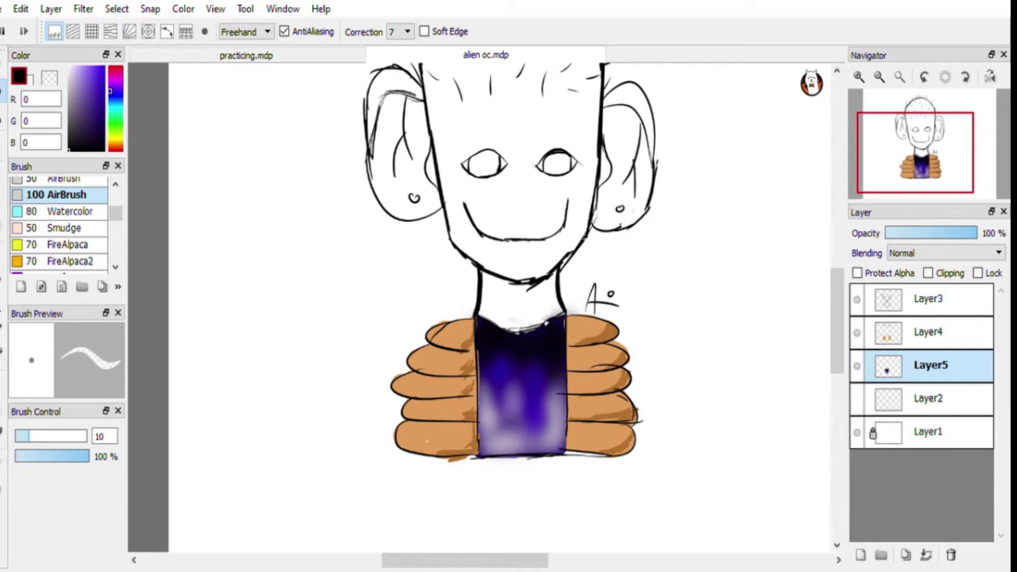
Choose white and the 15 px Edge Pen, and add a new layer above the front panel's colour layer
click(71, 85)
drag(116, 81, 115, 121)
drag(74, 82, 65, 59)
drag(115, 214, 115, 206)
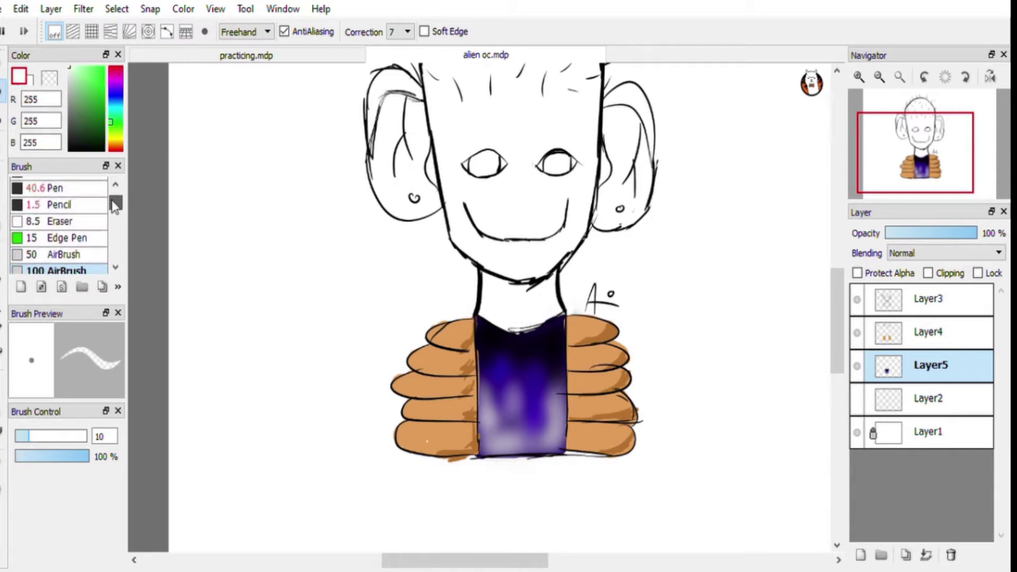
click(73, 237)
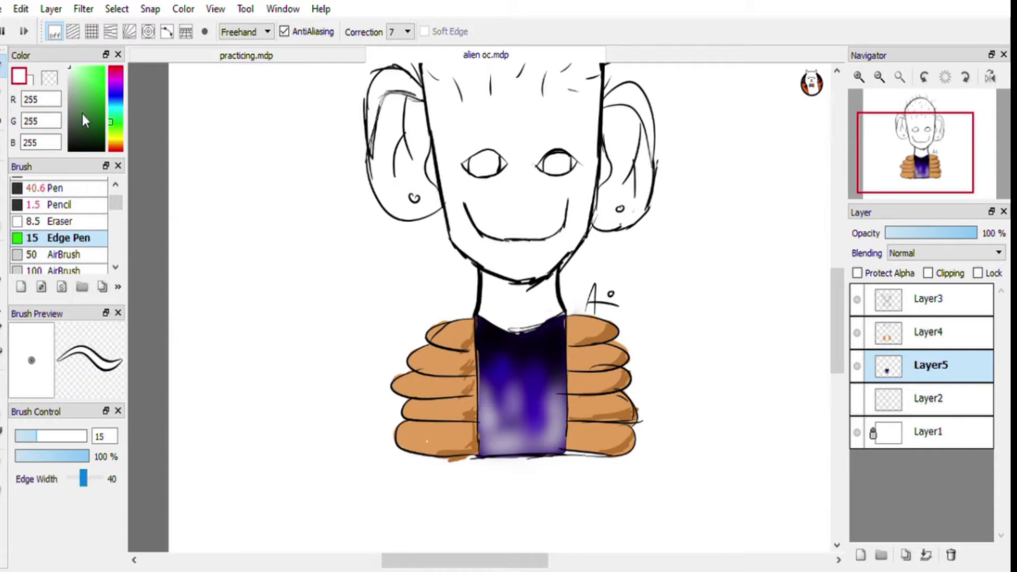
click(860, 554)
Try white streaks across the front panel at 64% layer opacity, undoing them all
click(946, 233)
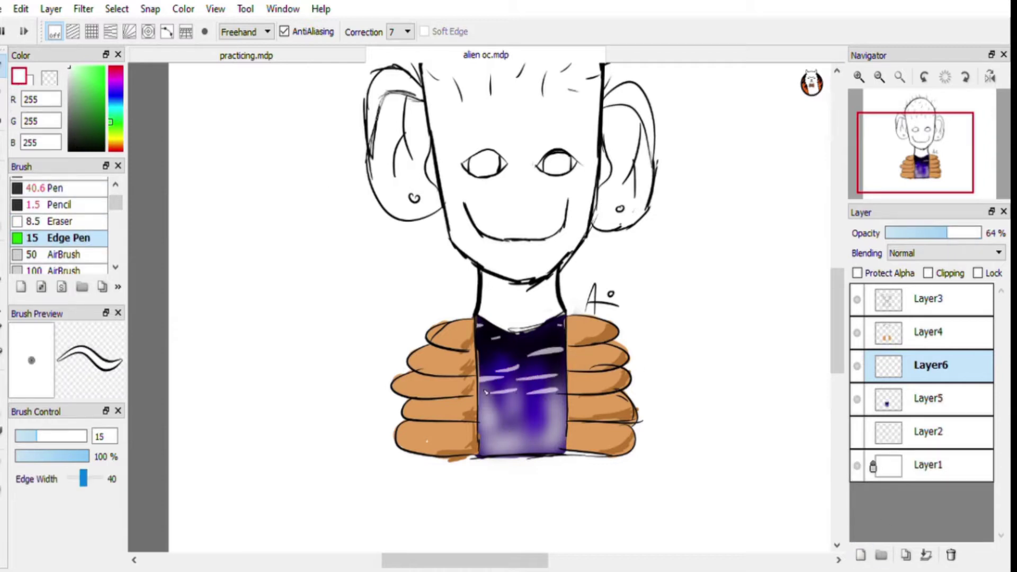
key(ctrl+z)
key(ctrl+z)
key(ctrl+z)
key(ctrl+z)
key(ctrl+z)
key(ctrl+z)
key(ctrl+z)
key(ctrl+z)
key(ctrl+z)
key(ctrl+z)
key(ctrl+z)
key(ctrl+z)
Try a black airbrush stroke over the middle of the front panel and undo it
click(69, 151)
click(66, 254)
mouse_move(531, 370)
mouse_down()
mouse_move(490, 364)
mouse_move(554, 394)
mouse_up()
key(ctrl+z)
Set the streak layer's opacity to 25% and paint white Edge Pen highlight streaks across the front panel
click(75, 221)
click(75, 237)
click(908, 233)
click(492, 366)
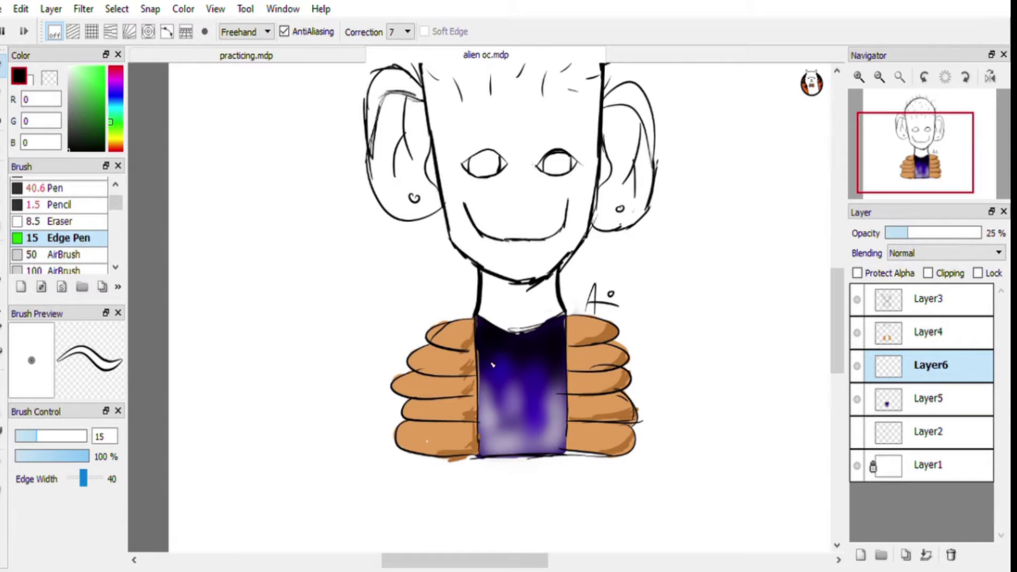
click(68, 67)
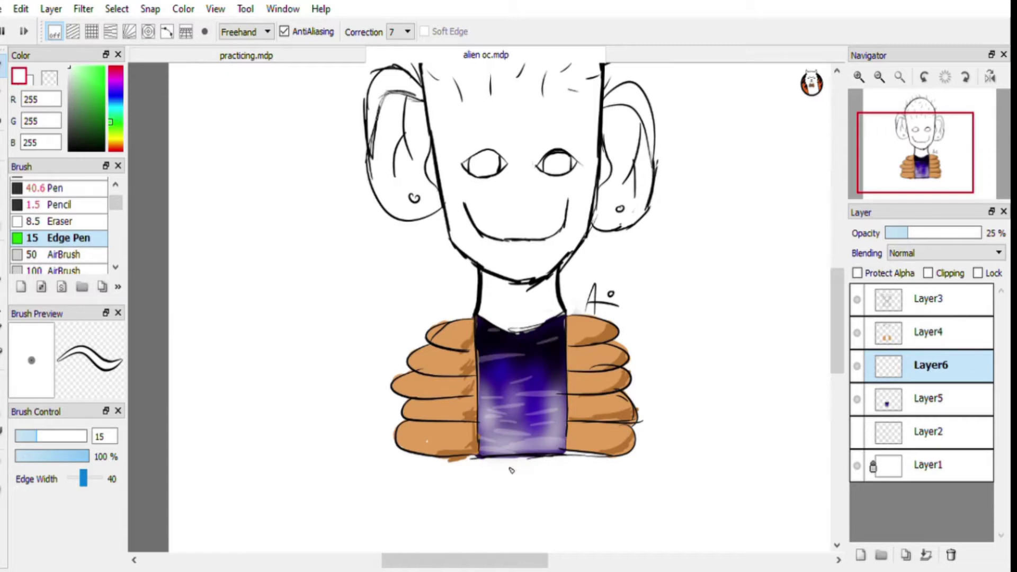
click(3, 92)
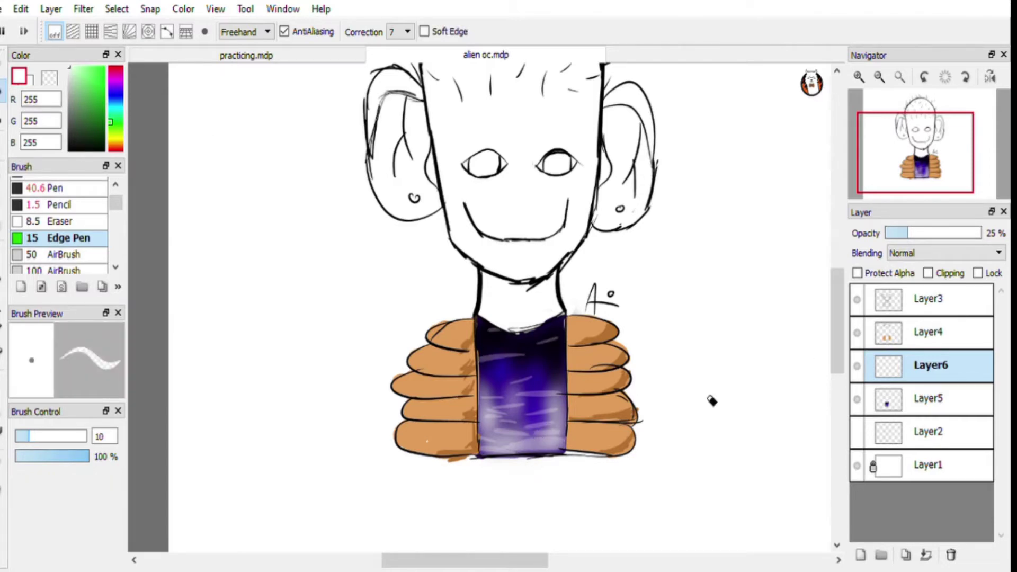
Choose pale pink (RGB 221, 195, 190) with the Edge Pen at 500 px and add a skin layer directly above the bottom layer
scroll(711, 401, up, 3)
click(115, 154)
click(74, 80)
click(3, 66)
drag(53, 440, 91, 441)
click(861, 554)
drag(898, 368, 889, 460)
Paint pale pink over the whole head, ears and neck with the AirBrush at 1000 px
drag(523, 185, 526, 297)
key(ctrl+z)
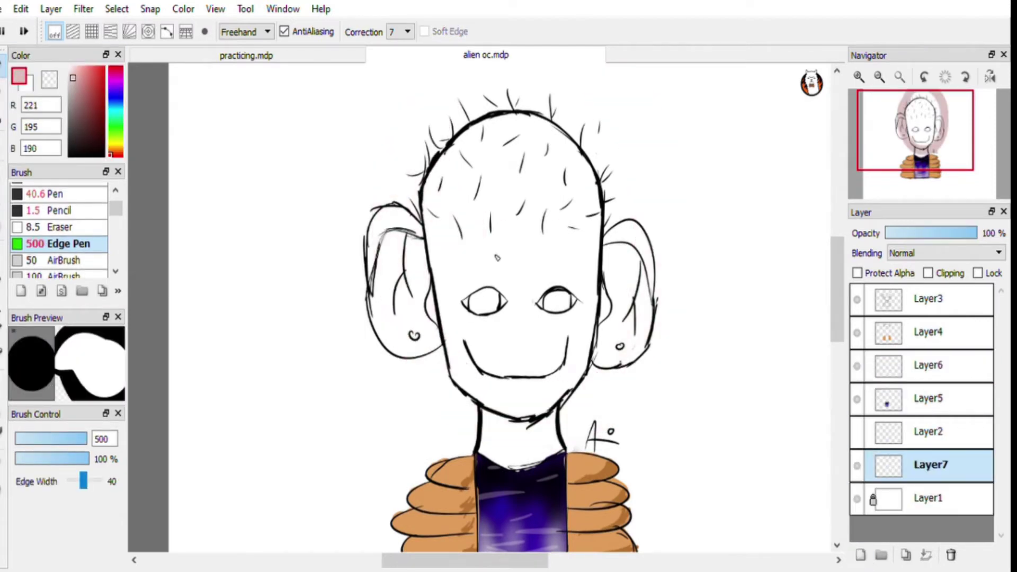
click(64, 260)
drag(490, 188, 508, 190)
drag(53, 439, 90, 439)
mouse_move(493, 238)
mouse_down()
mouse_move(553, 252)
mouse_move(449, 312)
mouse_up()
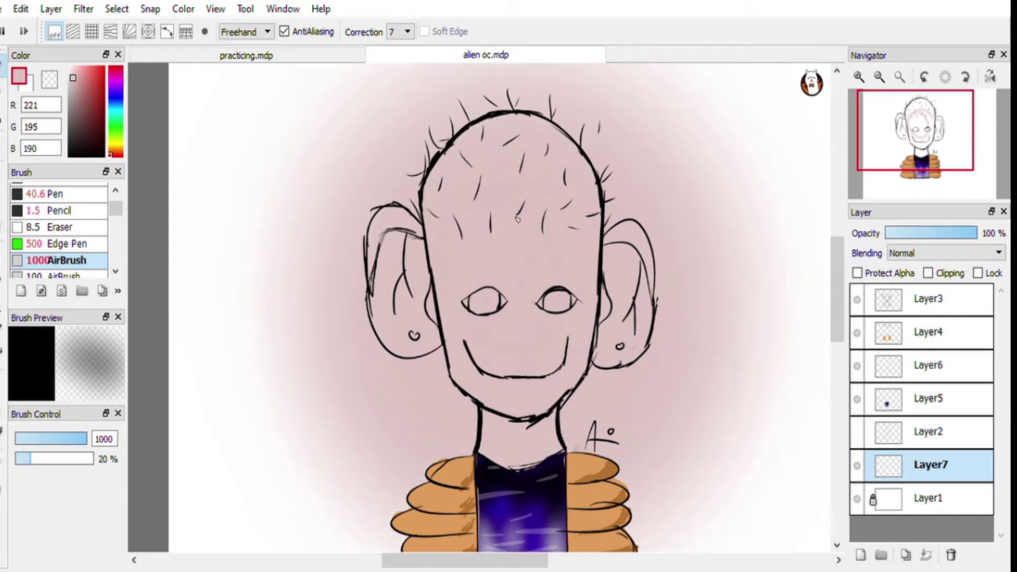
Erase a thin band of pink along the outside of the ears, neck and head outline with the 10 px eraser
key(e)
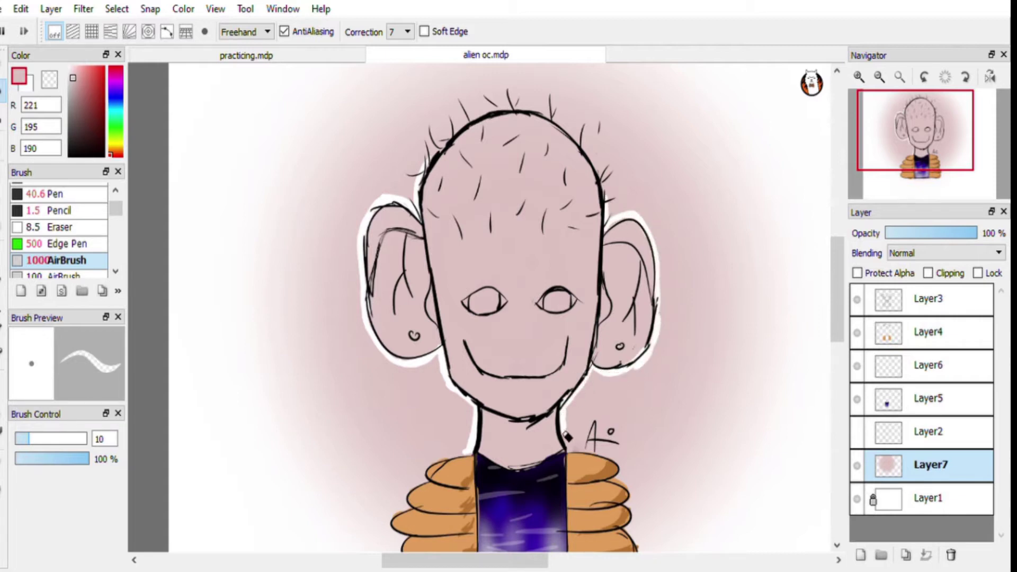
drag(534, 114, 444, 160)
drag(540, 111, 607, 212)
Try lighter pink (RGB 239, 231, 229) AirBrush shading on the face and undo it
mouse_move(840, 321)
mouse_down()
mouse_move(839, 352)
mouse_move(840, 315)
mouse_up()
click(70, 71)
click(2, 65)
click(58, 438)
mouse_move(550, 231)
mouse_down()
mouse_move(542, 321)
mouse_move(528, 298)
mouse_up()
click(73, 438)
mouse_move(523, 241)
mouse_down()
mouse_move(531, 277)
mouse_move(566, 324)
mouse_up()
key(ctrl+z)
key(ctrl+z)
Erase the pink from the corners of both eyes to leave white areas beside the irises
scroll(479, 343, up, 7)
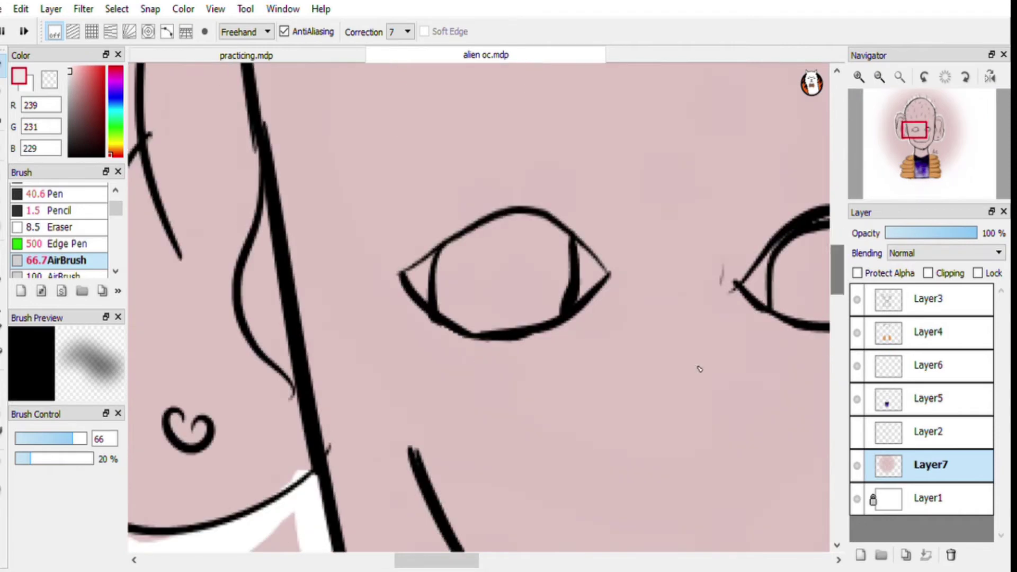
drag(699, 368, 472, 374)
click(3, 91)
drag(293, 264, 313, 271)
drag(351, 255, 355, 292)
mouse_move(540, 269)
mouse_down()
mouse_move(531, 295)
mouse_move(573, 253)
mouse_up()
mouse_move(657, 251)
mouse_down()
mouse_move(685, 274)
mouse_move(666, 300)
mouse_up()
mouse_move(206, 269)
mouse_down()
mouse_move(202, 307)
mouse_move(206, 274)
mouse_up()
key(ctrl+z)
Try filling the left eye's iris with black on the skin layer and undo the strokes
click(2, 64)
click(69, 156)
key(ctrl+z)
mouse_move(289, 262)
mouse_down()
mouse_move(283, 277)
mouse_move(307, 293)
mouse_move(291, 265)
mouse_move(238, 318)
mouse_move(270, 317)
mouse_up()
click(79, 184)
click(33, 440)
drag(217, 296, 209, 277)
key(ctrl+z)
drag(254, 307, 260, 302)
mouse_move(262, 236)
mouse_down()
mouse_move(236, 270)
mouse_move(226, 239)
mouse_up()
click(3, 91)
drag(190, 254, 241, 220)
key(ctrl+z)
key(ctrl+z)
key(ctrl+z)
key(ctrl+z)
key(ctrl+z)
key(ctrl+z)
key(ctrl+z)
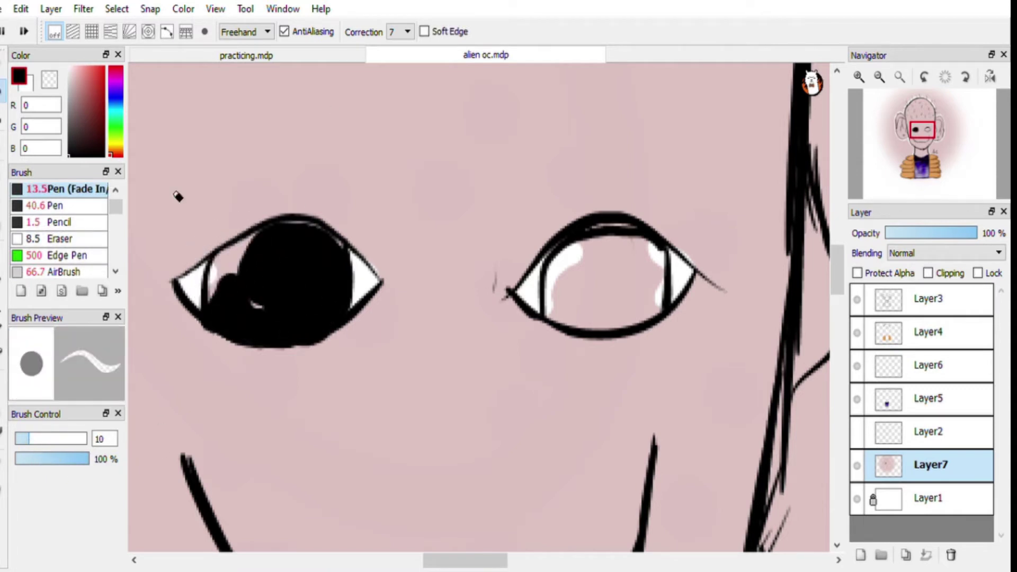
Add a new layer above the skin layer and fill the left eye's iris with black using the 20 px Pen
click(861, 555)
click(3, 65)
drag(335, 250, 320, 294)
click(98, 219)
click(97, 208)
click(307, 249)
key(ctrl+z)
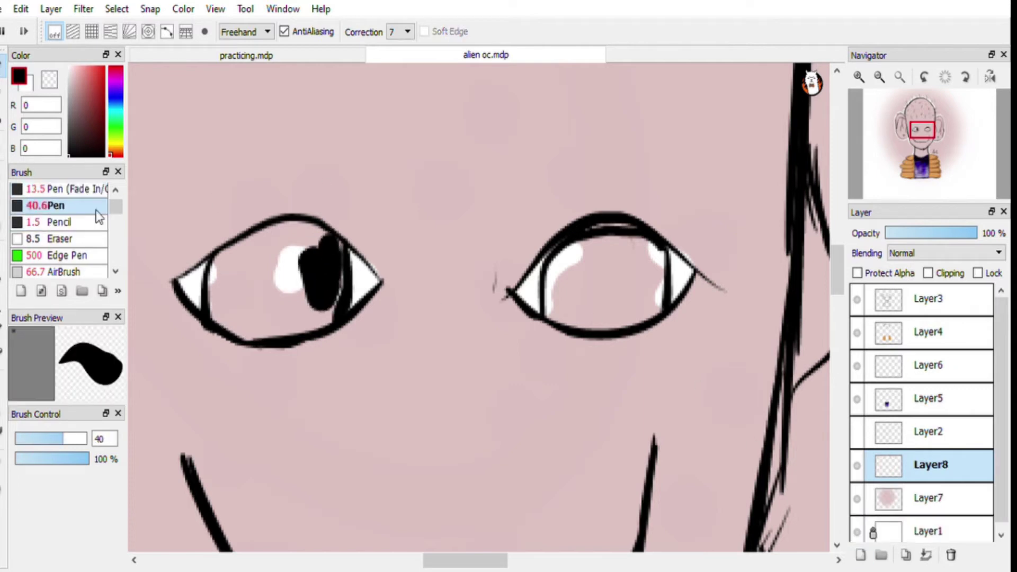
click(44, 438)
mouse_move(320, 245)
mouse_down()
mouse_move(331, 257)
mouse_move(234, 266)
mouse_move(286, 238)
mouse_up()
Erase the black that spills over the left eye's outline and white corners with the 10 px eraser
click(2, 91)
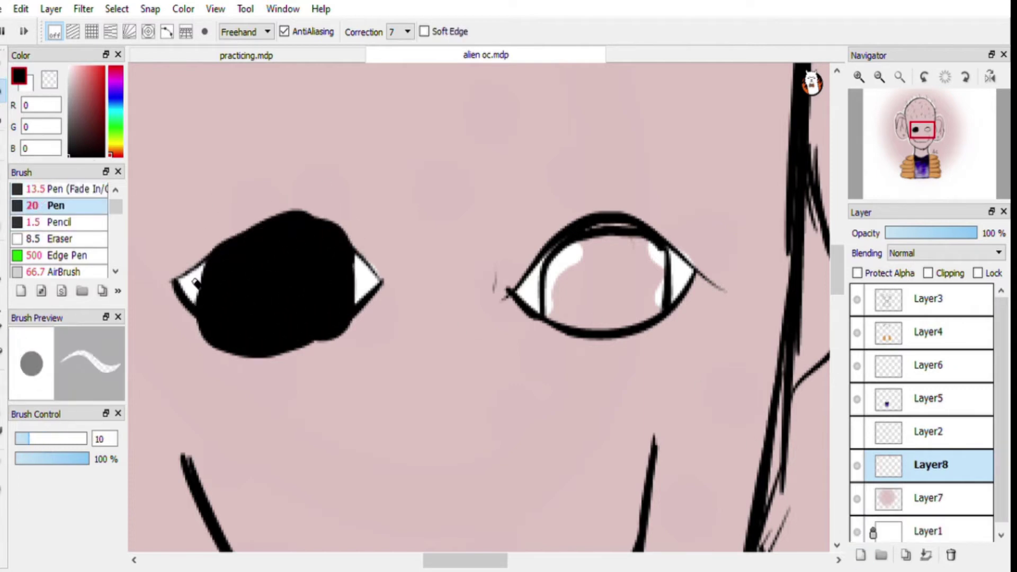
drag(192, 295, 345, 339)
drag(356, 249, 199, 261)
drag(339, 238, 336, 286)
Fill the right eye's iris with black using the 20 px Pen and erase the spill outside its outline
key(b)
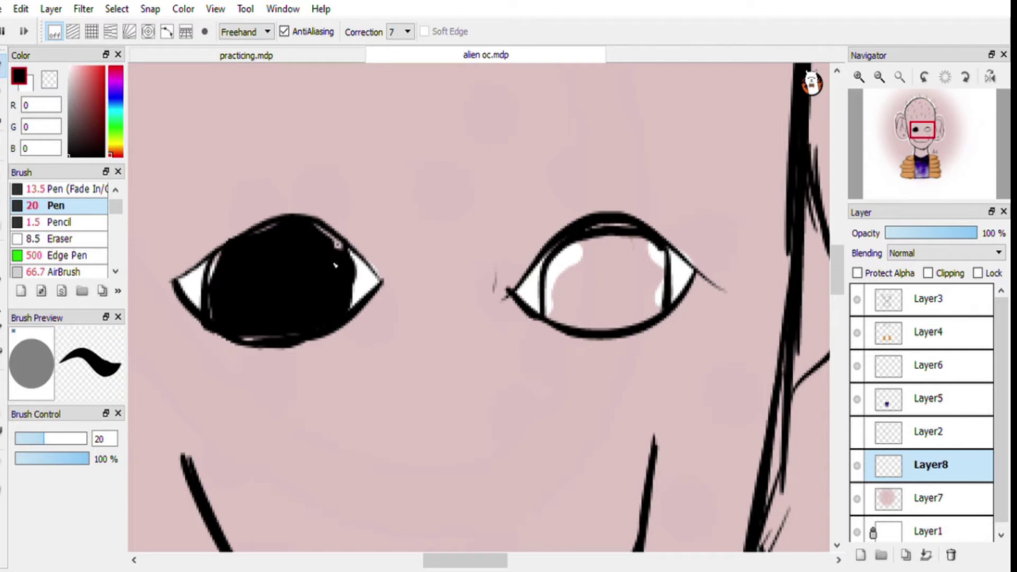
mouse_move(645, 267)
mouse_down()
mouse_move(572, 228)
mouse_move(609, 209)
mouse_move(669, 238)
mouse_up()
key(e)
drag(665, 336, 607, 348)
Fill the remaining gaps inside the left eye's iris with black using the 12.5 px Pen
click(3, 66)
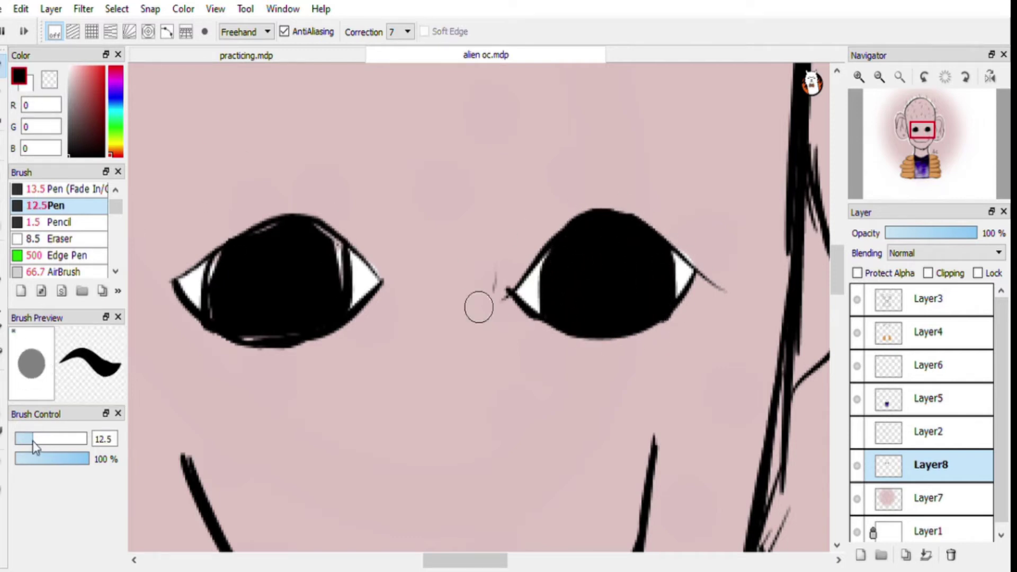
click(33, 439)
drag(343, 286, 307, 239)
drag(262, 335, 268, 227)
key(e)
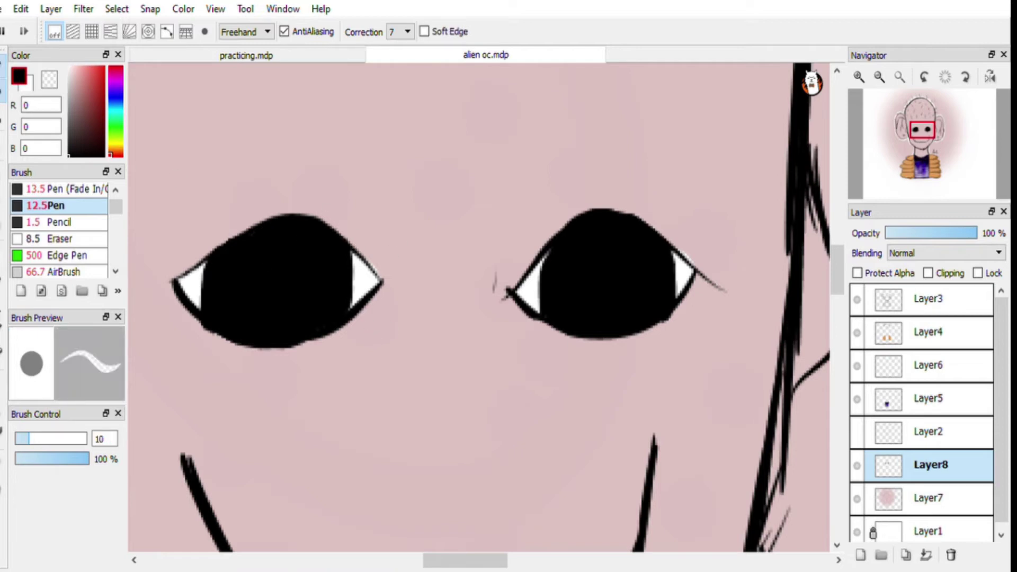
Sample the skin pink from the forehead, add a new layer and airbrush a 252 px stroke beside the figure
click(3, 66)
click(899, 76)
click(3, 464)
click(419, 225)
click(67, 272)
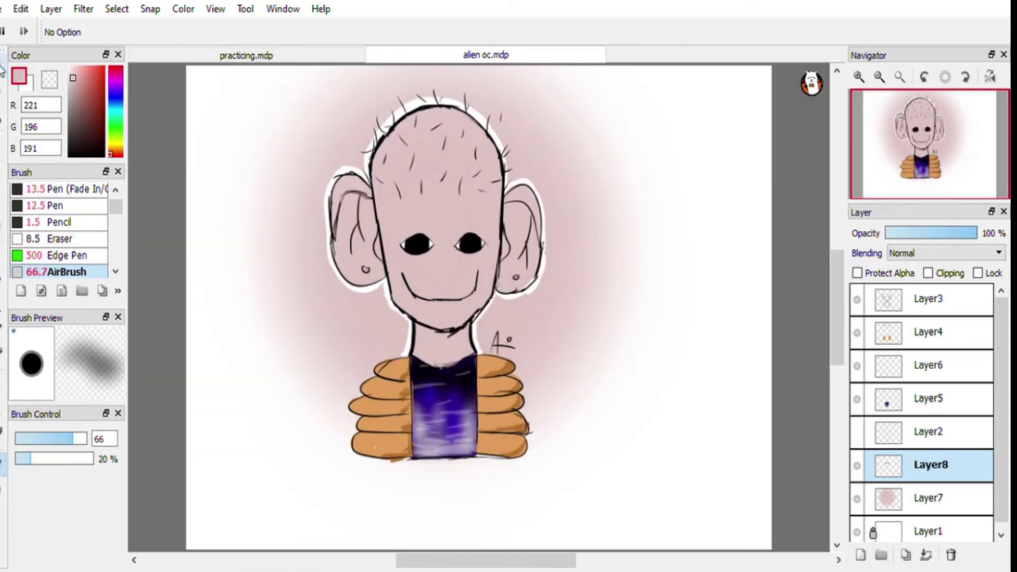
click(3, 66)
drag(230, 215, 246, 212)
key(ctrl+z)
click(86, 438)
click(860, 554)
drag(710, 358, 651, 241)
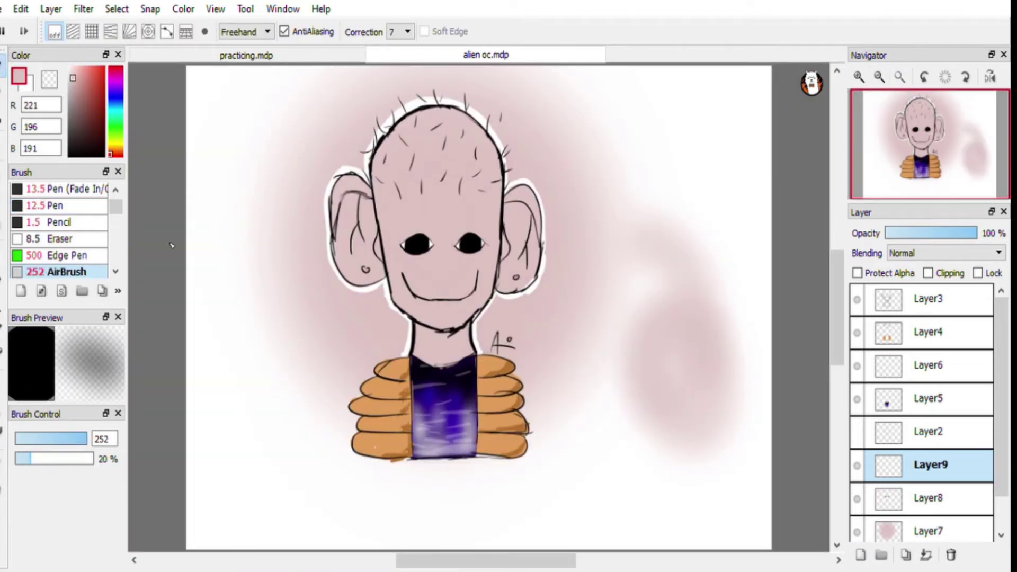
Cover the whole background with pink using the 1000 px AirBrush, undoing the trial erasing along the head's edge
click(115, 271)
click(67, 271)
click(85, 438)
mouse_move(681, 376)
mouse_down()
mouse_move(697, 466)
mouse_move(302, 519)
mouse_move(380, 84)
mouse_move(339, 92)
mouse_up()
click(3, 91)
drag(371, 156, 415, 110)
key(ctrl+z)
key(ctrl+z)
key(ctrl+y)
key(ctrl+z)
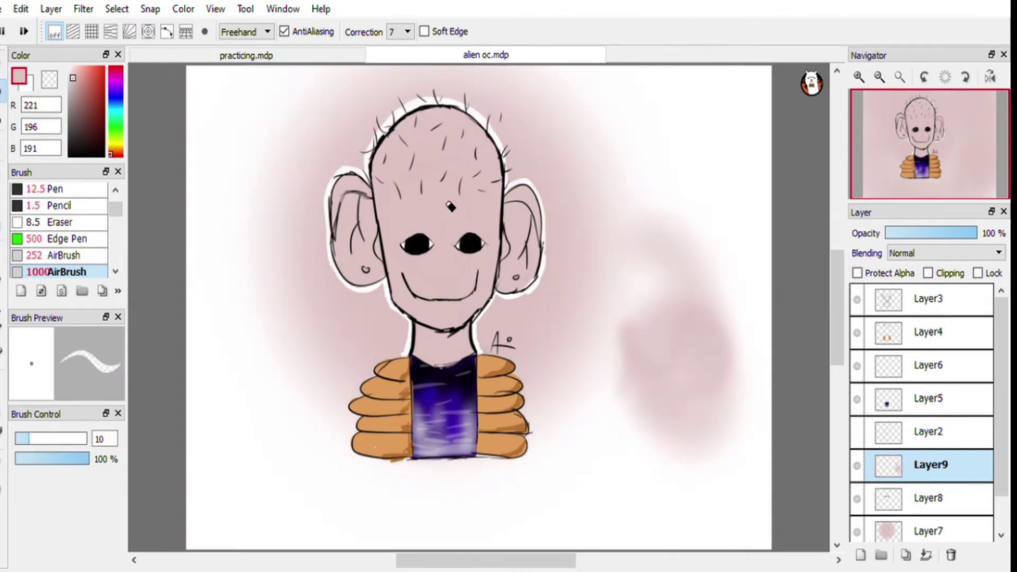
key(ctrl+y)
Move the pink background layer down the stack to sit directly above Layer1
drag(998, 479, 998, 498)
mouse_move(953, 506)
mouse_down()
mouse_move(950, 447)
mouse_move(937, 443)
mouse_move(935, 498)
mouse_up()
click(934, 470)
click(929, 505)
click(926, 478)
drag(934, 493, 929, 407)
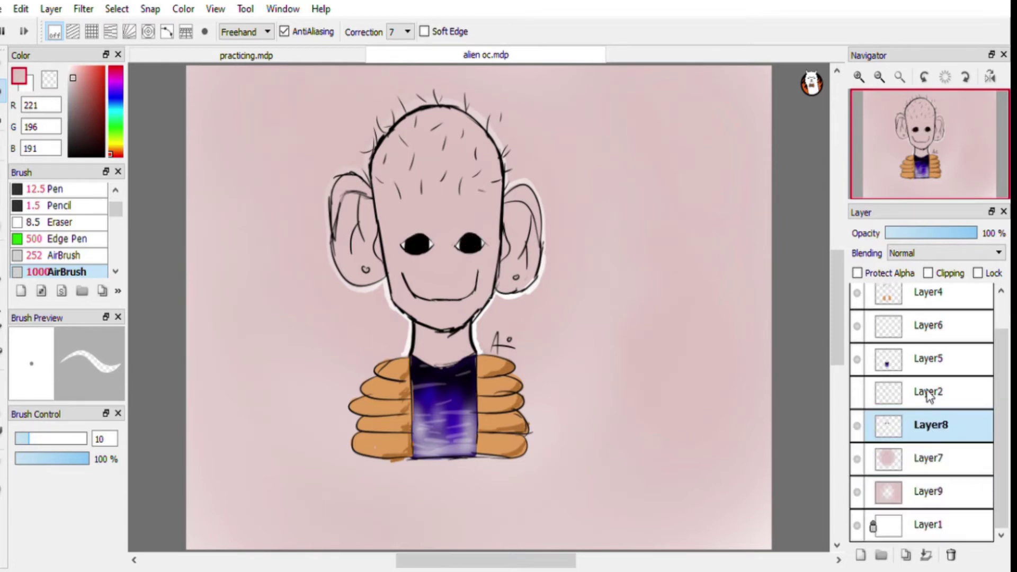
Hide the pink background layer, try deleting the skin layer, and undo these changes
click(856, 493)
click(895, 454)
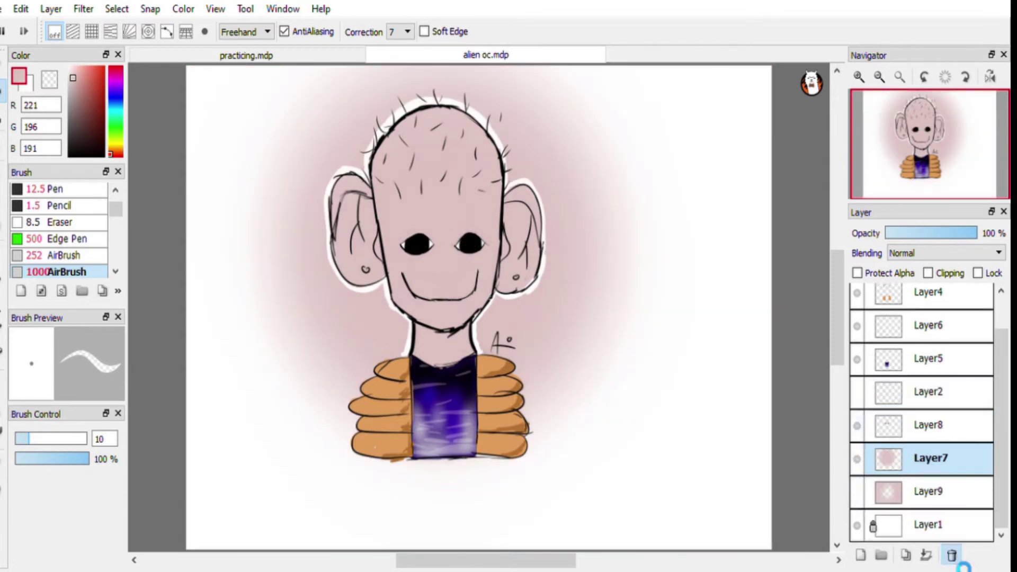
click(951, 555)
click(857, 493)
key(ctrl+z)
key(ctrl+z)
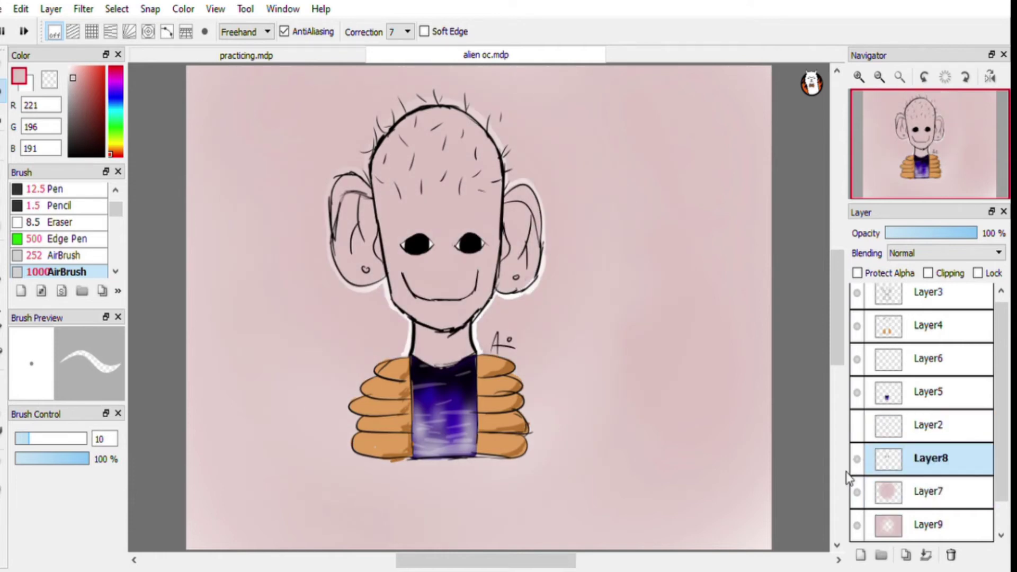
Hide the pink background layer, Layer9, and delete it
click(857, 525)
click(900, 526)
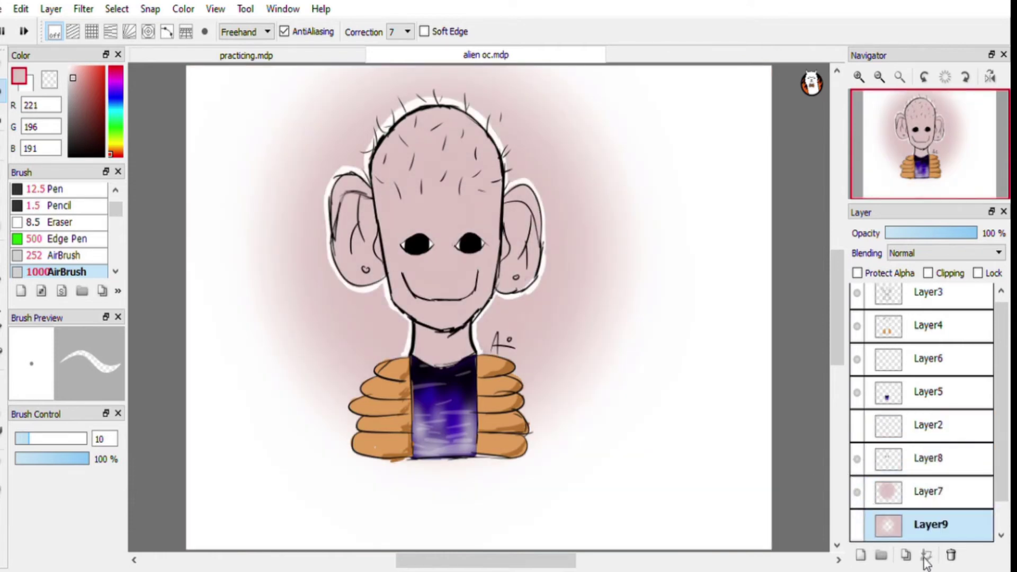
click(951, 555)
mouse_move(969, 424)
mouse_down()
mouse_move(981, 398)
mouse_move(945, 416)
mouse_up()
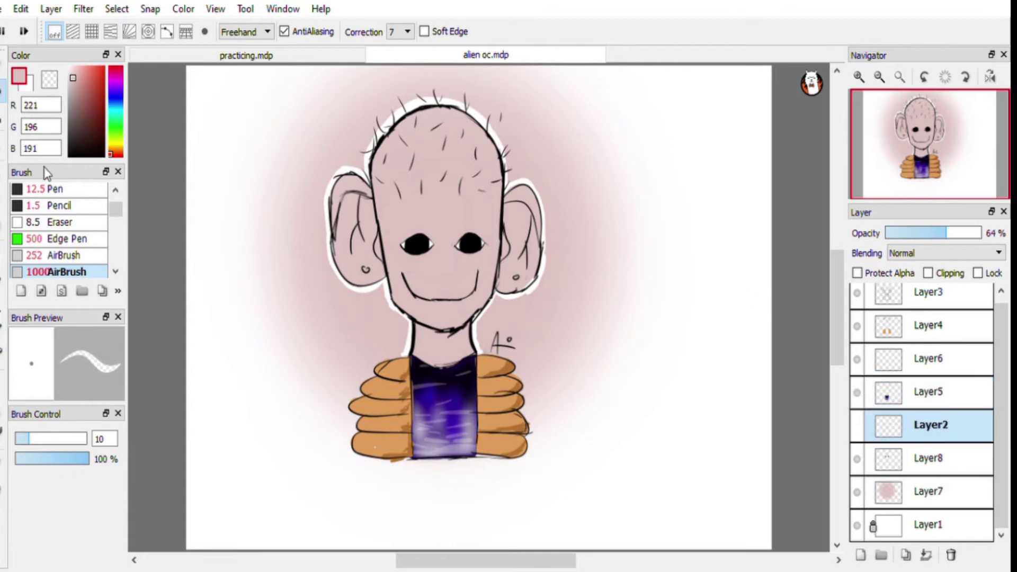
Show the sketch layer, select the entire canvas, hide the sketch again and make the line art layer active
click(2, 146)
click(950, 390)
click(857, 422)
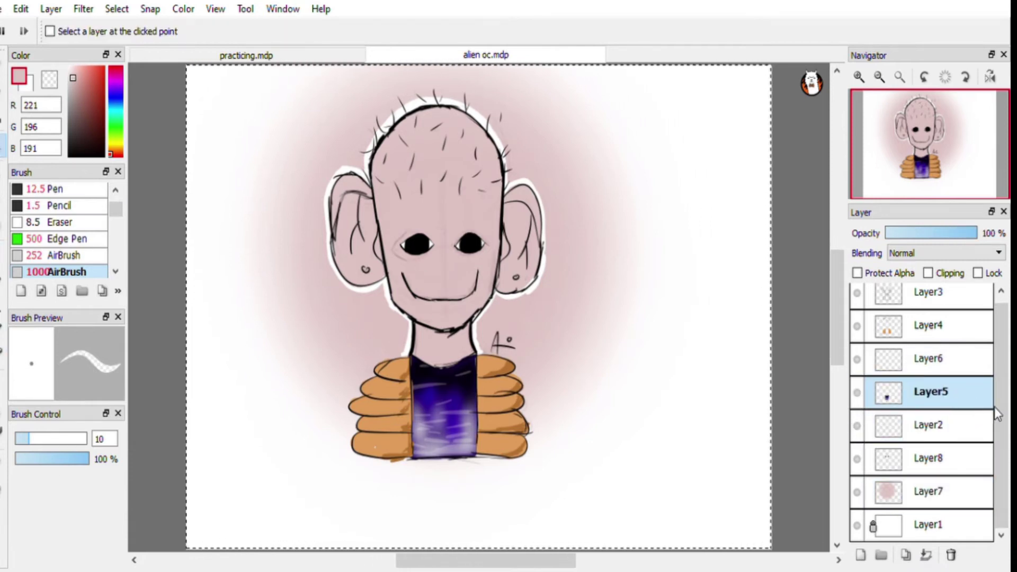
scroll(980, 404, up, 1)
key(ctrl+a)
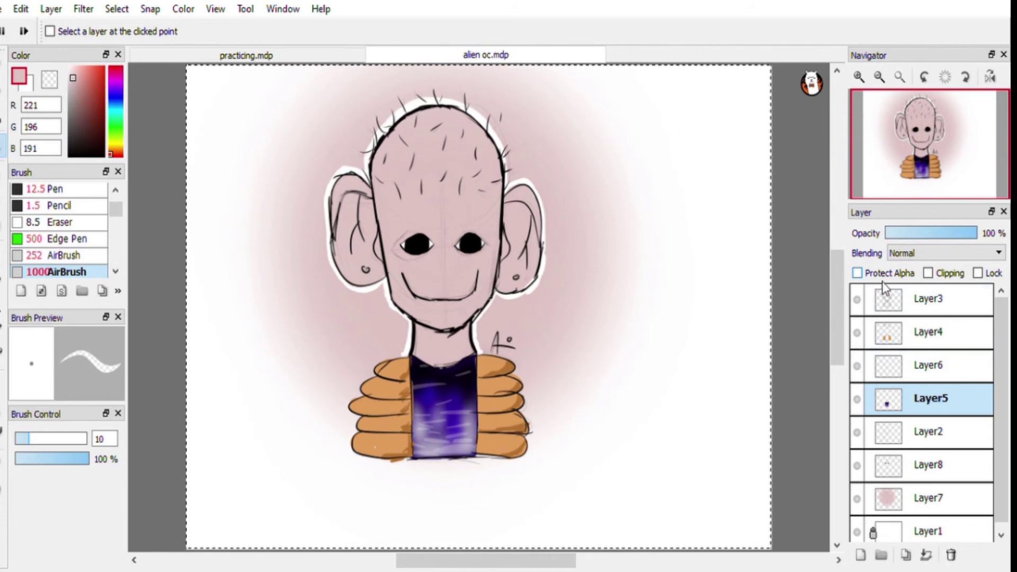
click(874, 438)
click(940, 306)
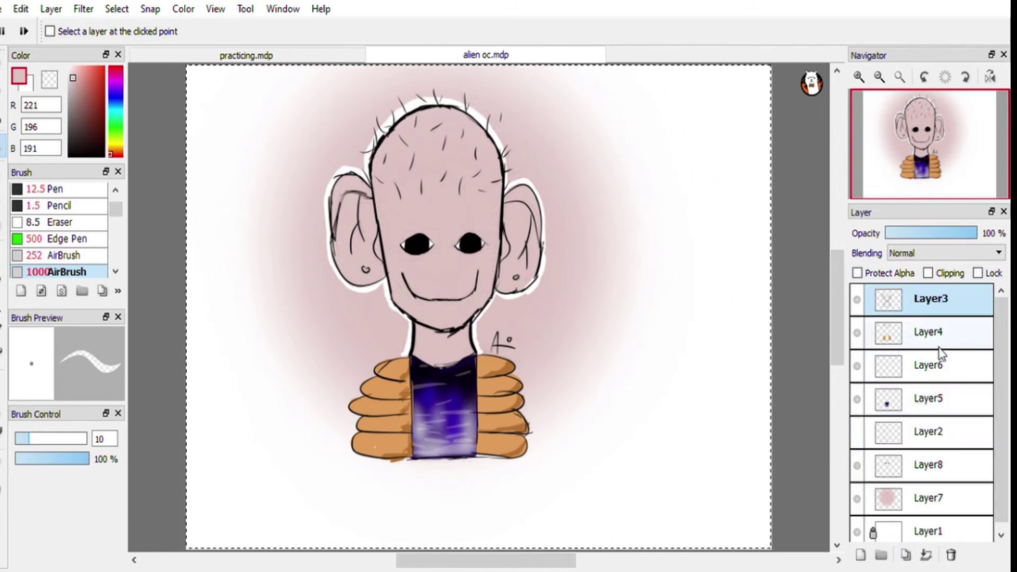
Try merging the line art down through the layers below, and undo back to before the background layer's deletion
click(927, 554)
click(927, 555)
click(927, 555)
click(926, 555)
click(927, 555)
click(927, 555)
key(ctrl+z)
key(ctrl+z)
key(ctrl+z)
key(ctrl+z)
key(ctrl+z)
key(ctrl+z)
key(ctrl+z)
key(ctrl+z)
Delete the hidden sketch layer and merge the line art down onto the jacket colour layer
click(870, 437)
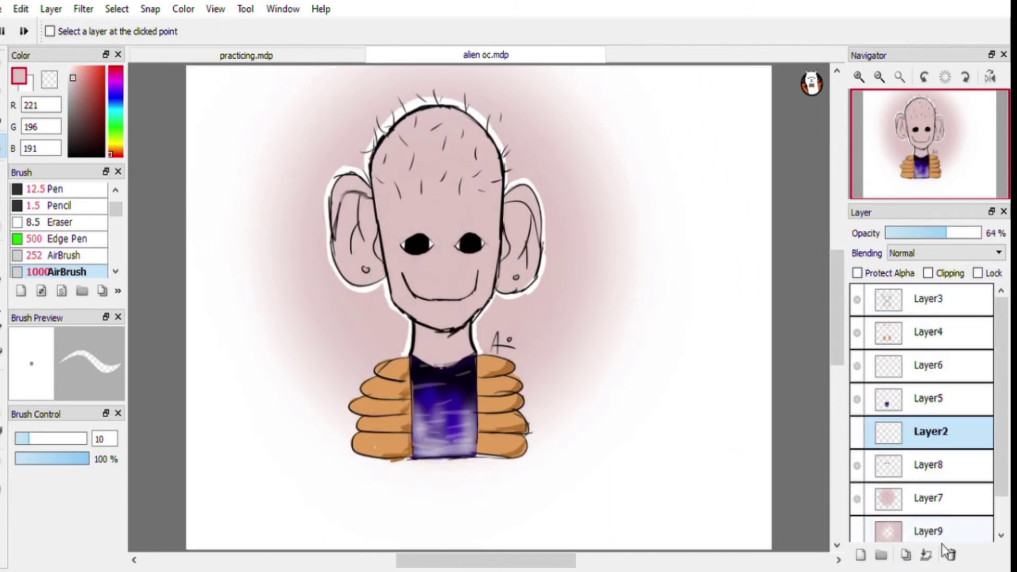
click(951, 555)
click(868, 306)
click(925, 554)
Merge all visible layers into one and delete the hidden pink background layer
click(930, 466)
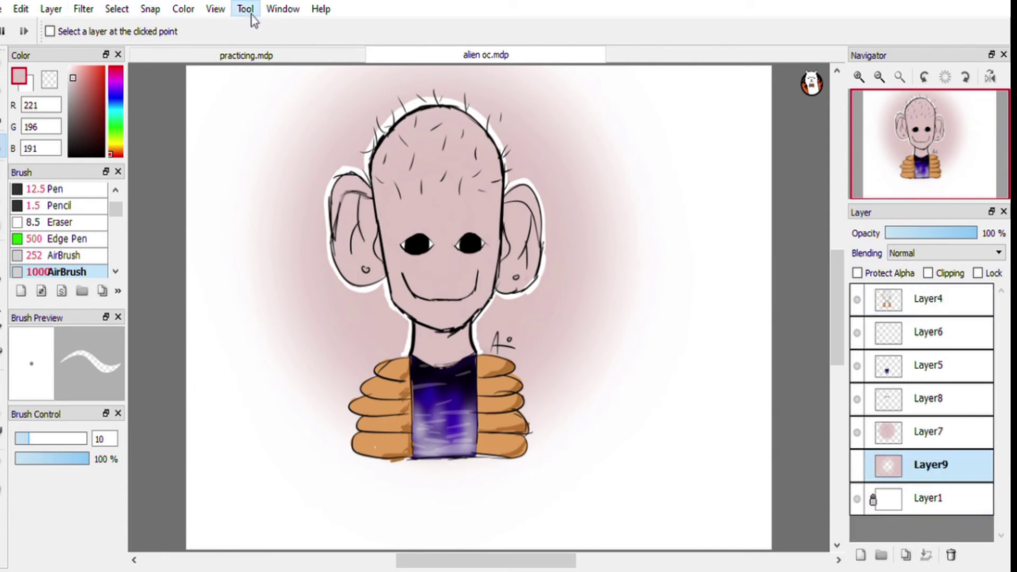
click(589, 391)
click(871, 305)
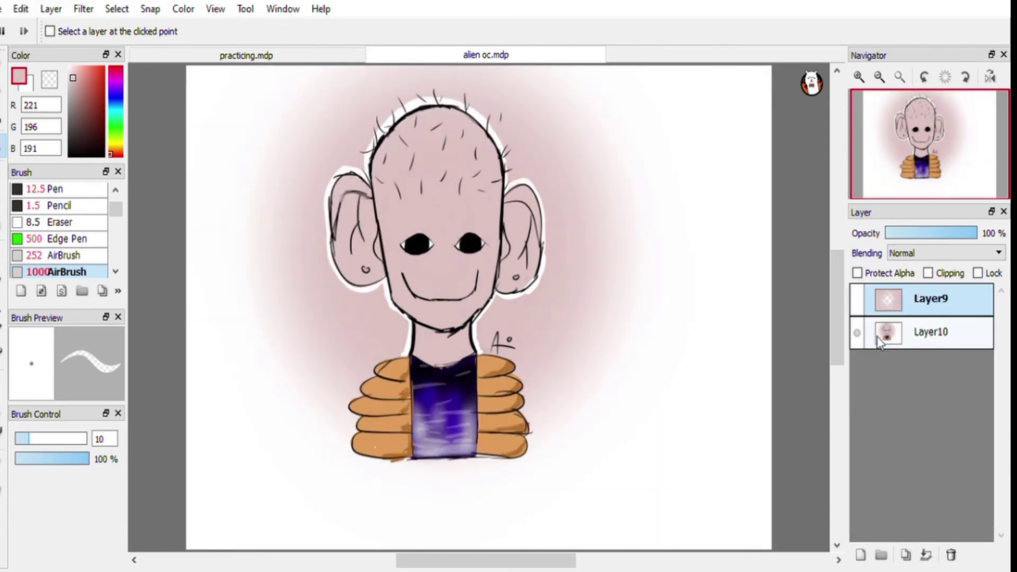
click(951, 553)
Shift the merged drawing down and to the right on the canvas and add a new layer beneath it
drag(427, 209, 502, 276)
click(860, 555)
drag(929, 300, 924, 335)
Select the whole canvas and fill the new layer beneath the drawing with white
key(ctrl+a)
click(3, 199)
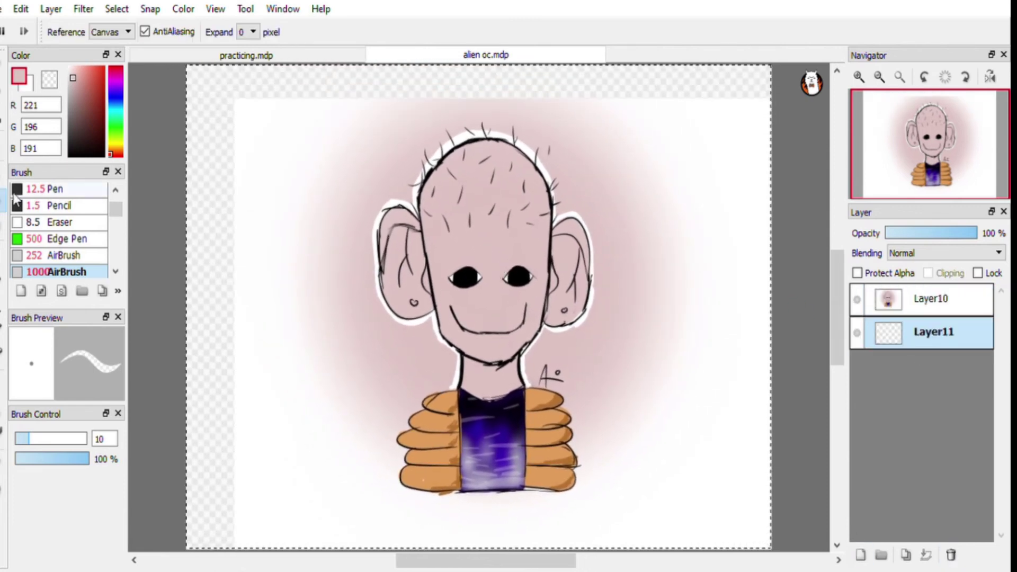
click(69, 67)
click(3, 65)
click(3, 200)
click(204, 202)
click(232, 160)
Hide the drawing layer, undo the last fills, and fill the layer beneath with white again
click(857, 300)
click(365, 257)
click(289, 233)
key(ctrl+z)
key(ctrl+z)
key(ctrl+z)
key(ctrl+z)
click(326, 273)
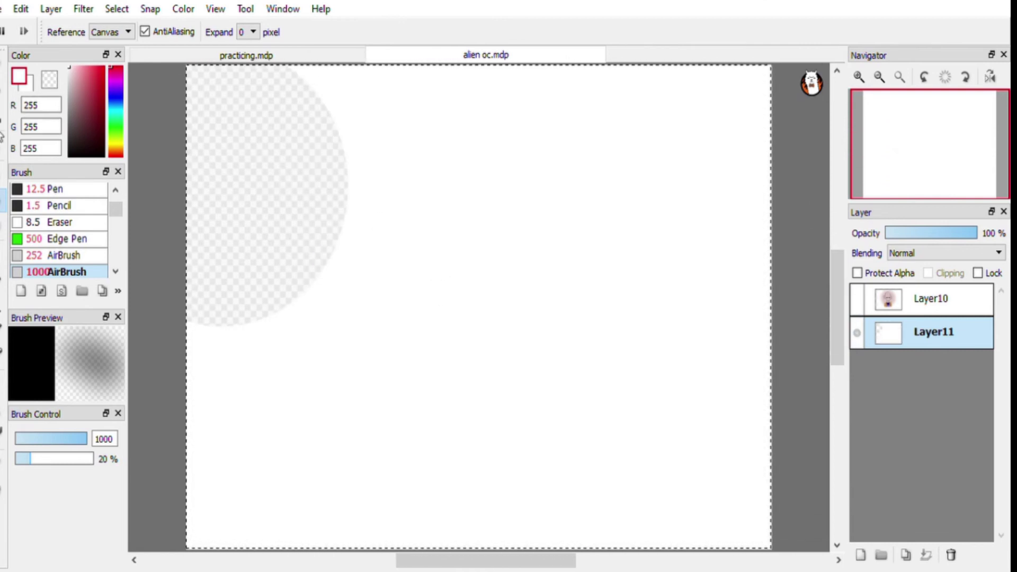
Cover the remaining transparent patch in the white layer's upper-left area using the fade-in pen at size 405
key(b)
click(72, 210)
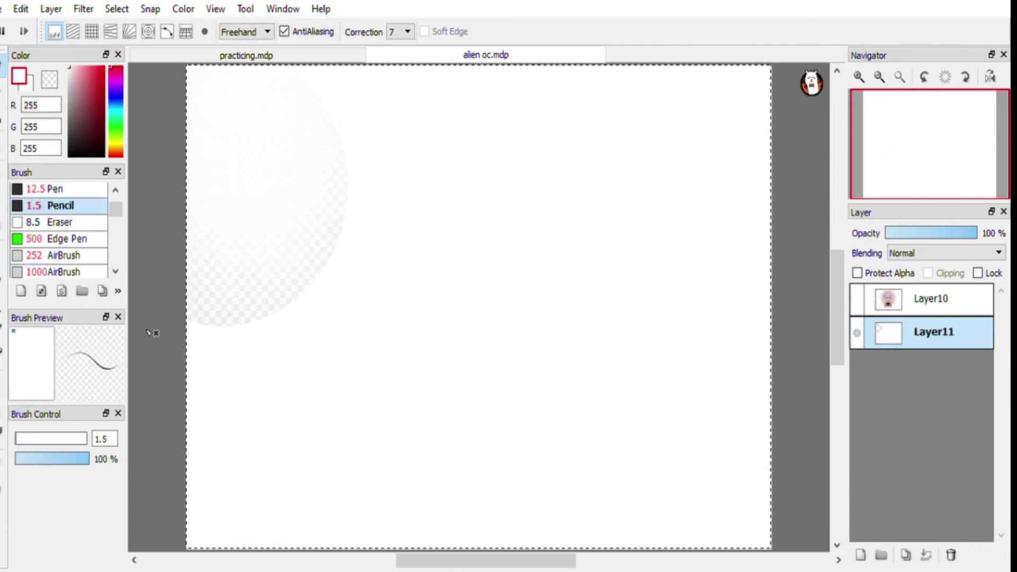
scroll(88, 227, down, 5)
click(87, 226)
scroll(96, 221, up, 6)
click(94, 214)
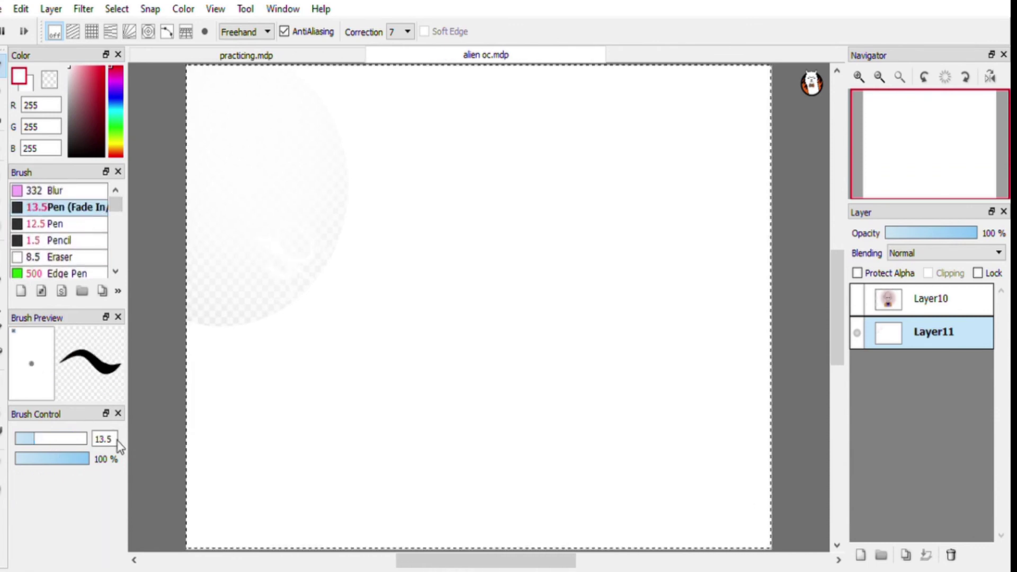
drag(79, 438, 116, 440)
drag(230, 307, 318, 175)
Show the drawing layer, sample its pale pink (RGB 227, 206, 202), and airbrush a wider glow around the head at size 252
click(856, 303)
click(4, 464)
click(930, 300)
click(624, 212)
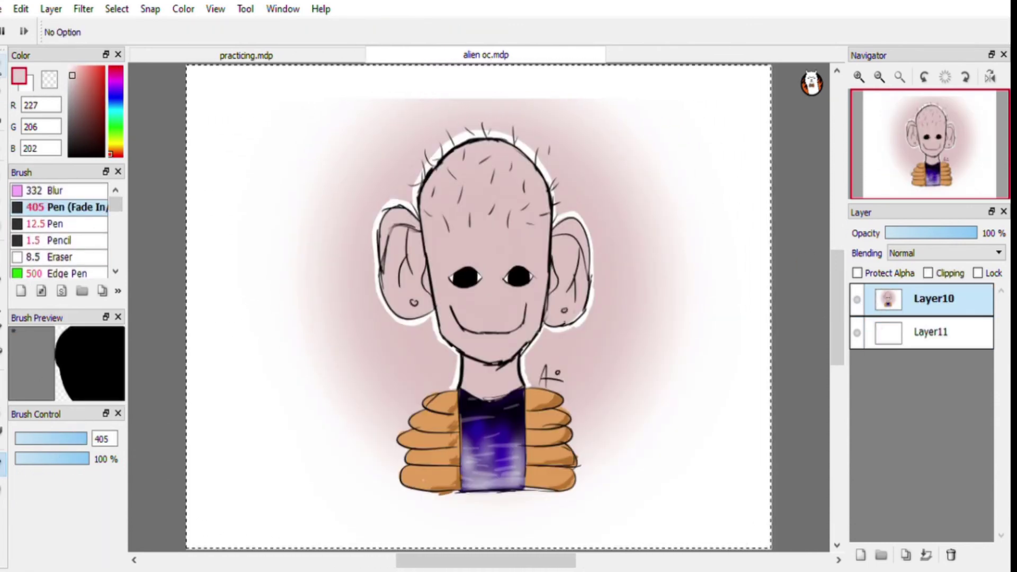
click(3, 66)
scroll(67, 228, down, 2)
click(66, 217)
mouse_move(365, 101)
mouse_down()
mouse_move(540, 103)
mouse_move(571, 113)
mouse_move(351, 384)
mouse_move(366, 407)
mouse_up()
Clean up the edges of the jacket's upper-left puffs with the eraser at size 10
click(4, 91)
mouse_move(457, 389)
mouse_down()
mouse_move(428, 393)
mouse_move(420, 407)
mouse_up()
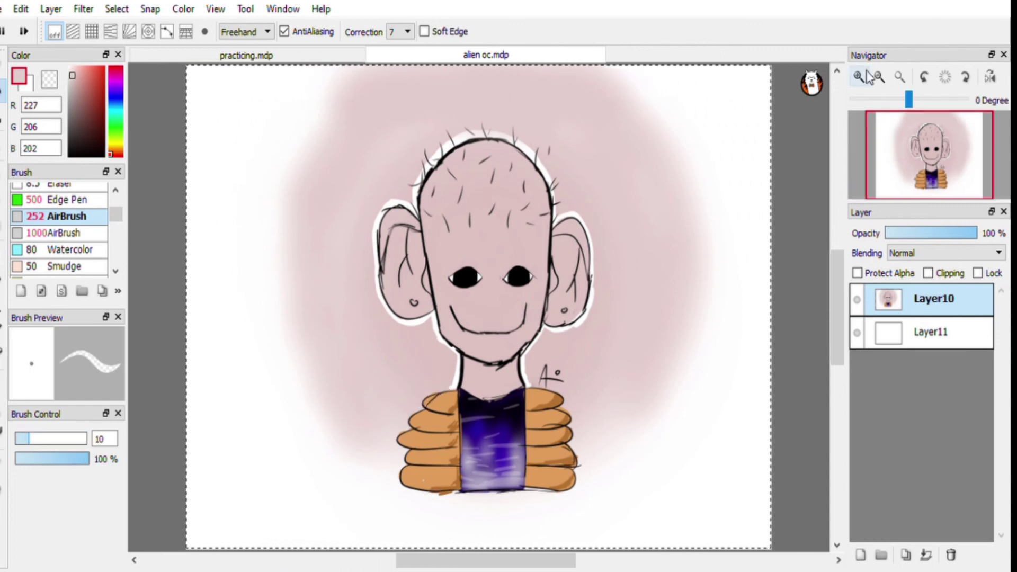
scroll(424, 371, up, 3)
drag(356, 365, 407, 339)
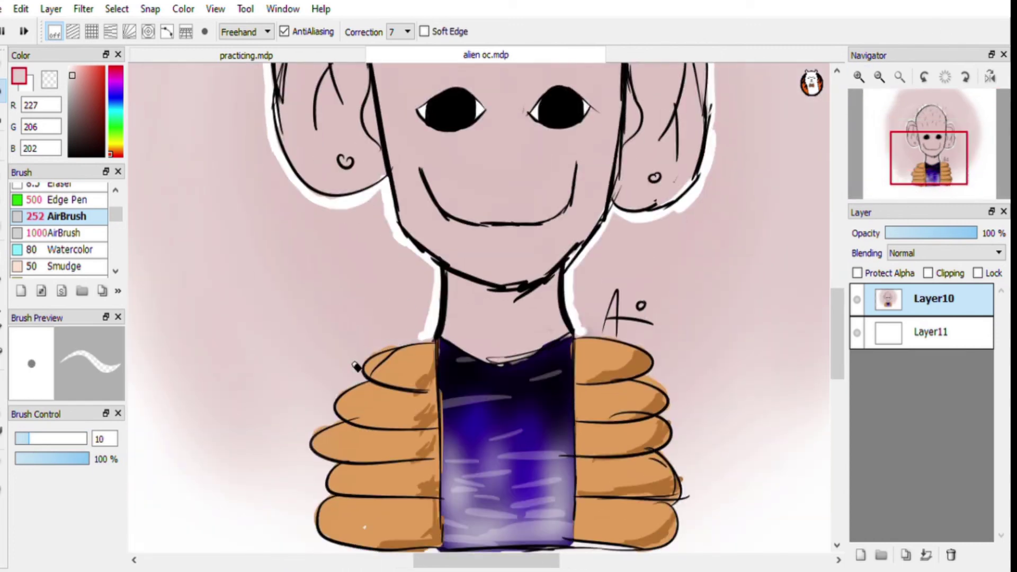
Hide the character layer, select the white layer, and set up a black Edge Pen at size 7.5 with trial strokes
click(899, 77)
click(900, 332)
click(857, 300)
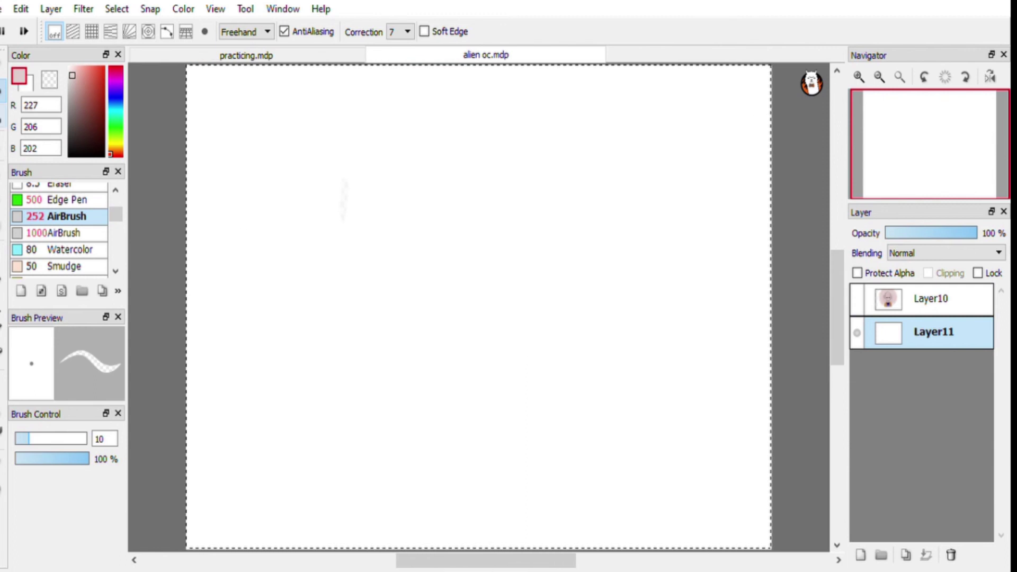
click(3, 65)
drag(288, 212, 286, 254)
click(70, 156)
click(36, 438)
click(66, 200)
drag(257, 190, 213, 238)
click(25, 439)
Undo the trial strokes and handwrite "Bye! Thx 4 watching!" across the white layer
drag(365, 183, 380, 299)
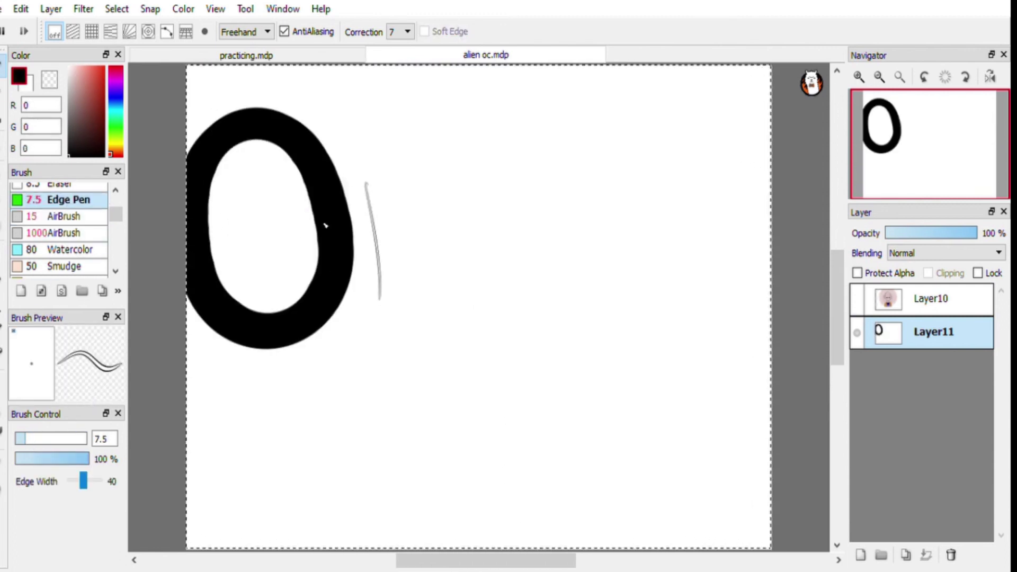
key(ctrl+z)
key(ctrl+z)
key(ctrl+z)
drag(246, 189, 249, 266)
drag(310, 201, 354, 228)
mouse_move(375, 202)
mouse_down()
mouse_move(385, 189)
mouse_move(508, 228)
mouse_move(598, 131)
mouse_move(342, 366)
mouse_move(490, 354)
mouse_move(551, 296)
mouse_move(588, 304)
mouse_up()
Show the character layer, resample its pale pink, clear the selection, and airbrush the glow beside the head at size 186
click(856, 300)
click(3, 473)
click(366, 248)
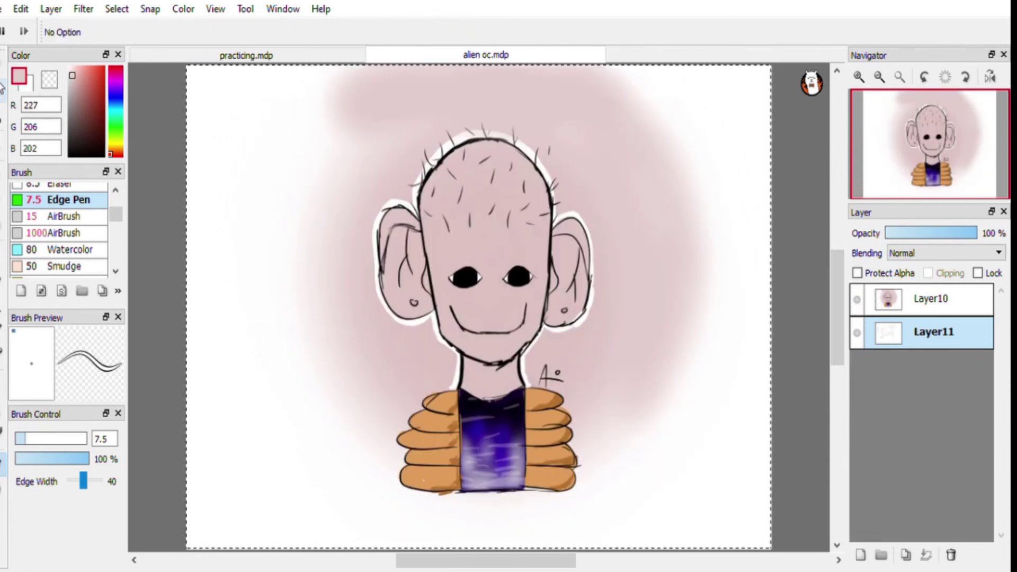
click(3, 65)
click(66, 217)
key(ctrl+d)
click(930, 299)
mouse_move(342, 118)
mouse_down()
mouse_move(319, 227)
mouse_move(354, 122)
mouse_move(337, 189)
mouse_move(371, 397)
mouse_move(477, 418)
mouse_up()
key(ctrl+z)
click(84, 438)
key(ctrl+z)
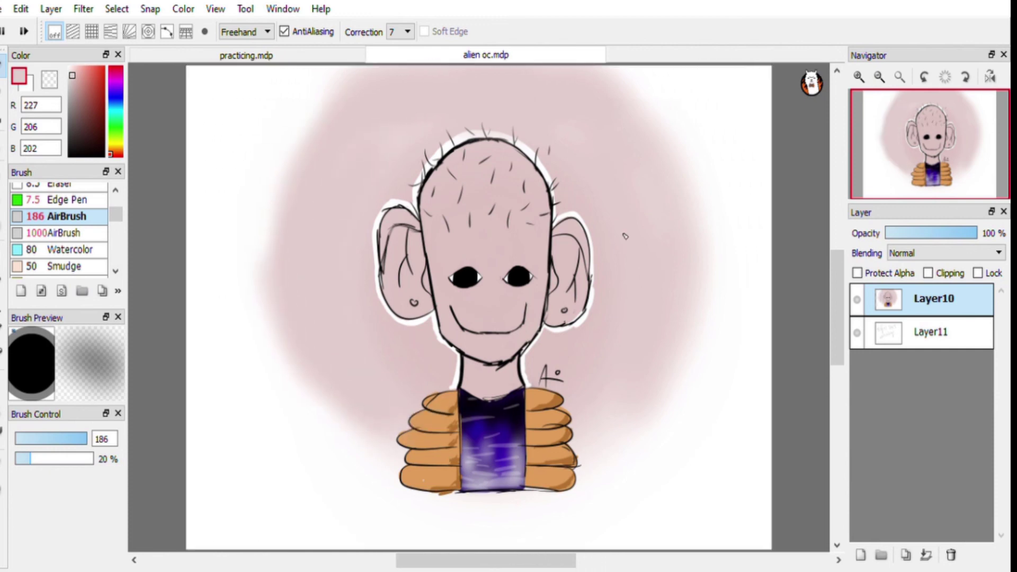
Hide the character layer and erase the stray pink strokes over "Bye!" on the message layer
click(856, 299)
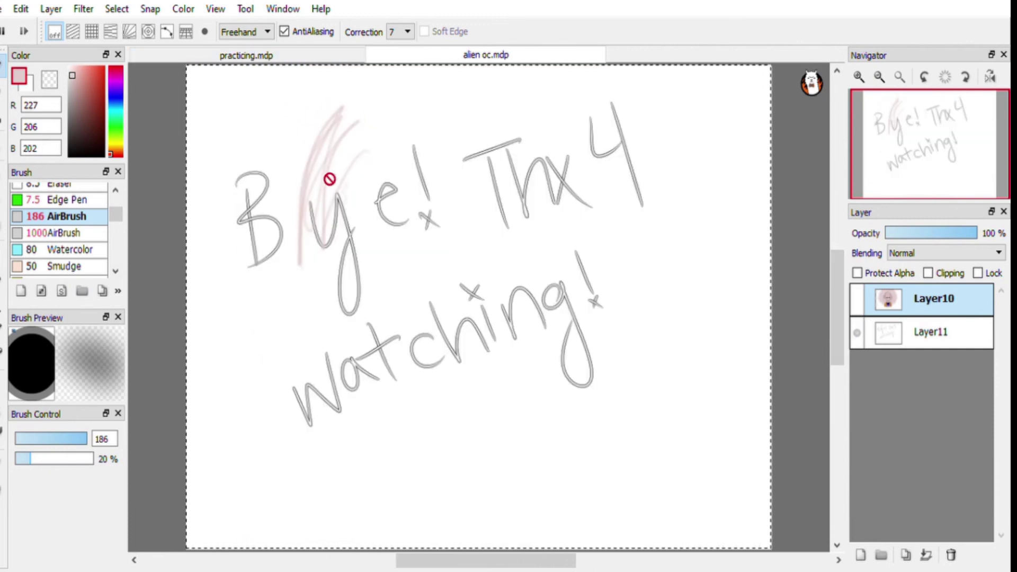
click(932, 332)
key(e)
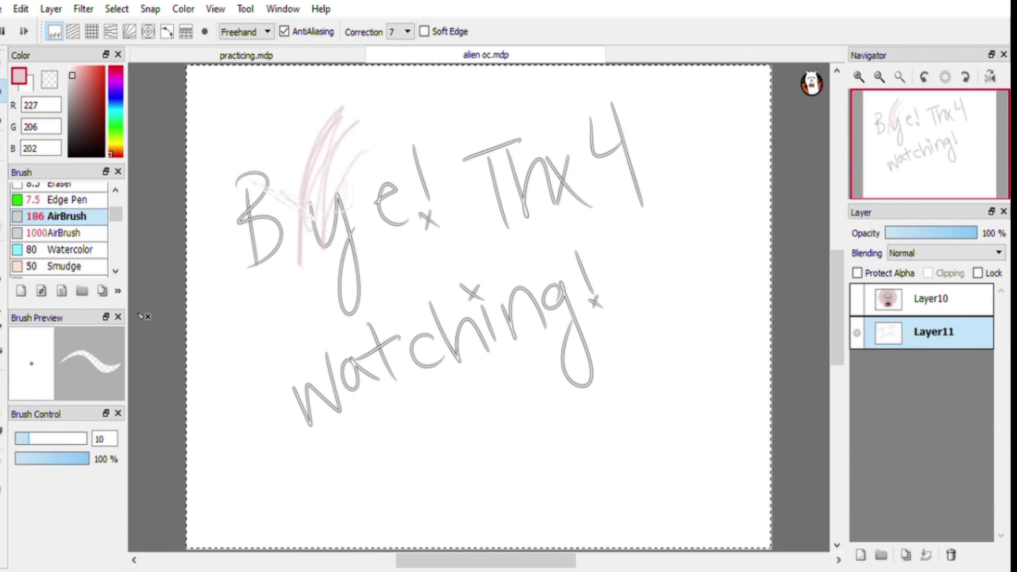